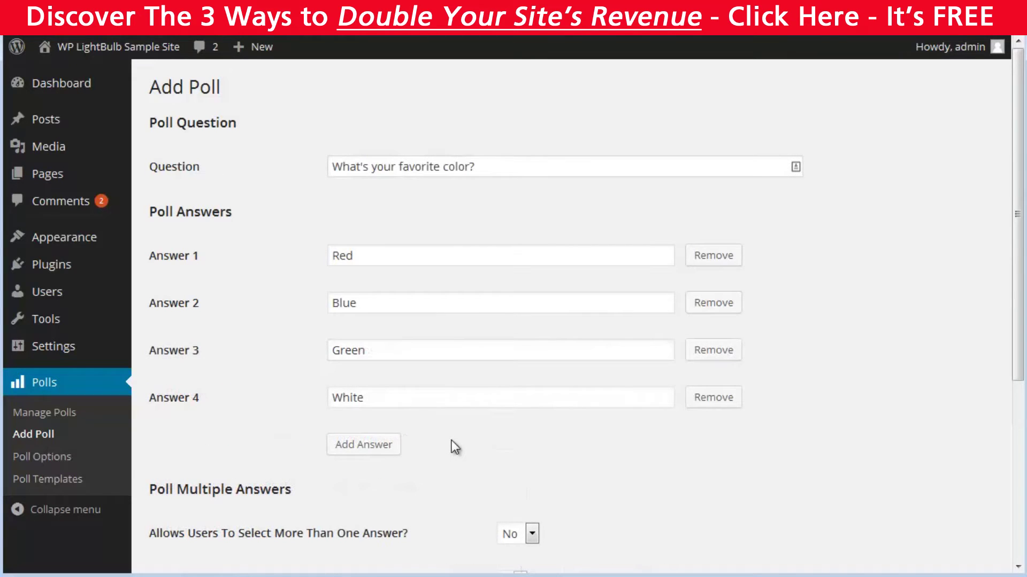
Review whether voters can pick several answers in the 'What's your favorite color?' poll.
scroll(452, 441, "down", 3)
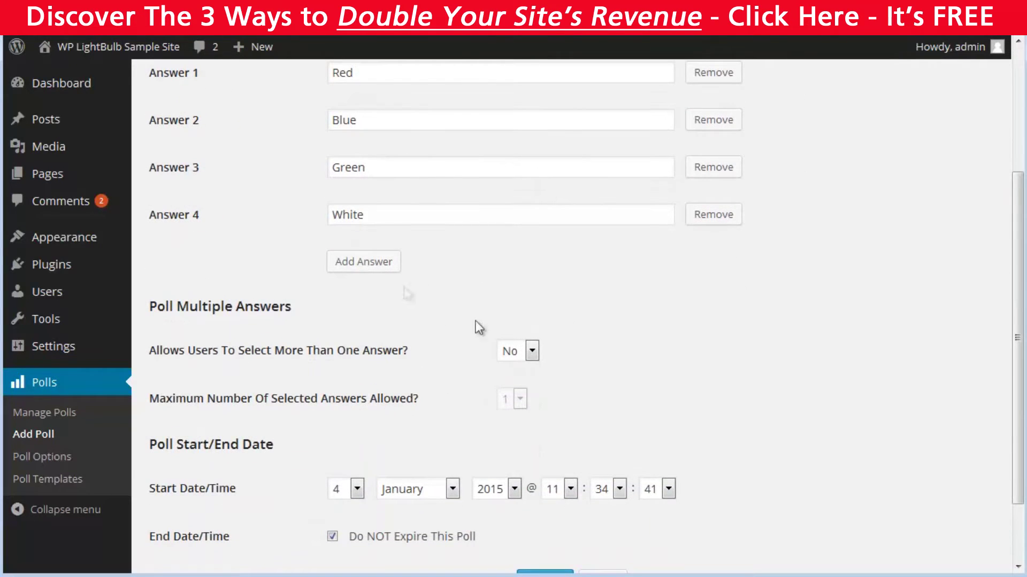
left_click(532, 351)
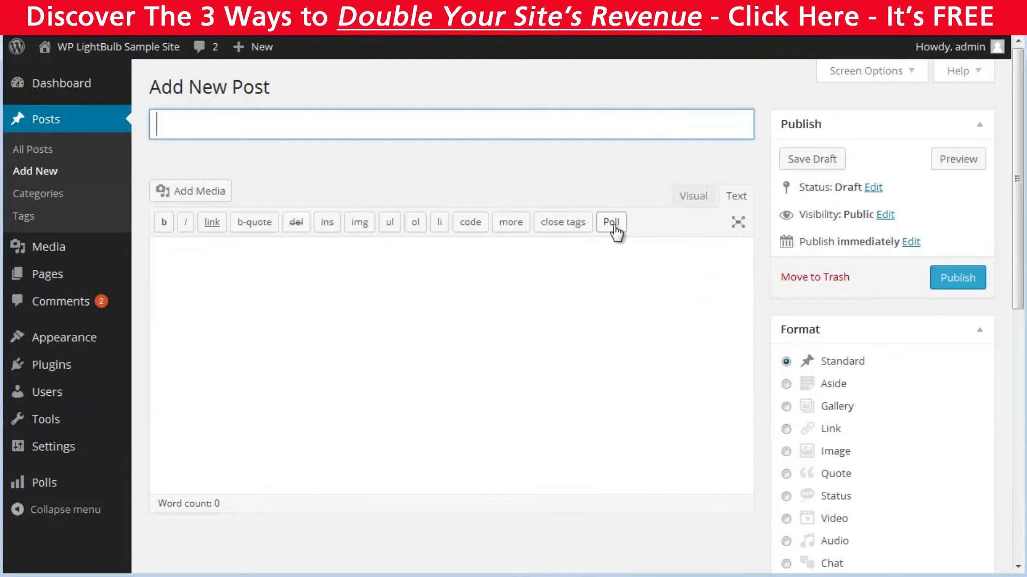
Insert poll ID 4 into the new post draft.
left_click(615, 224)
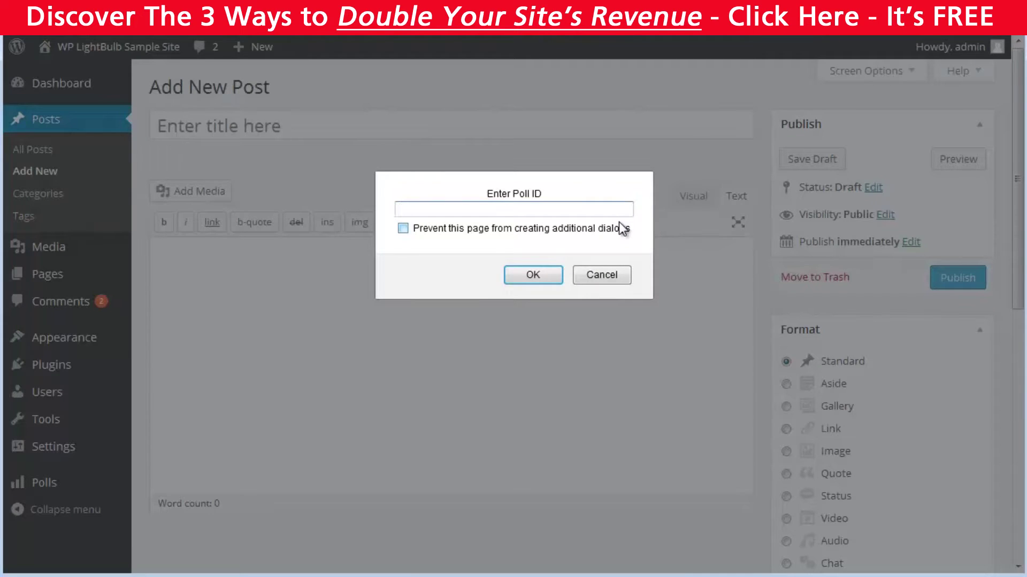
type("4")
key("Return")
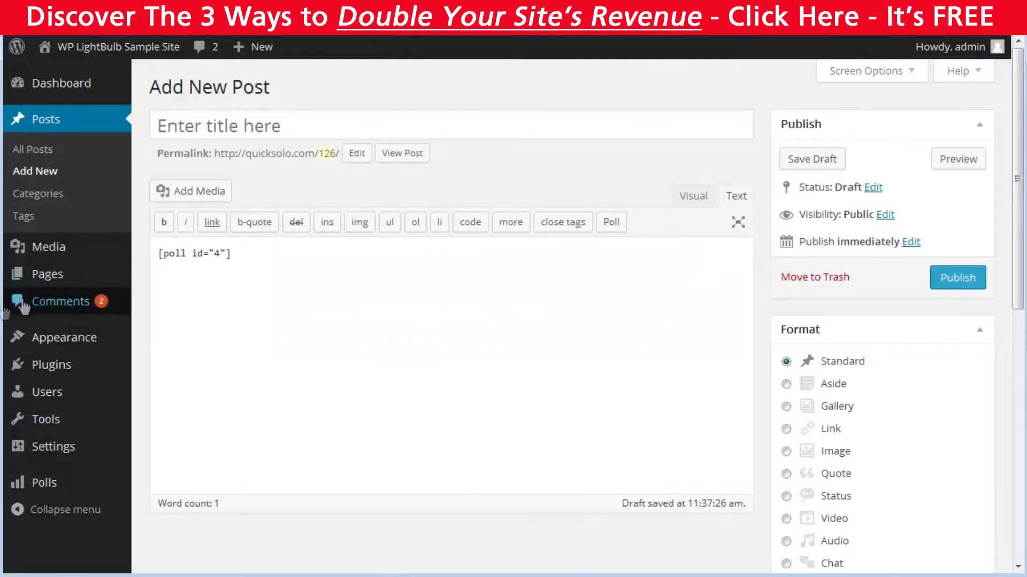
Add a Polls widget to the Header area showing 'What's your favorite color?' and save it.
mouse_move(19, 342)
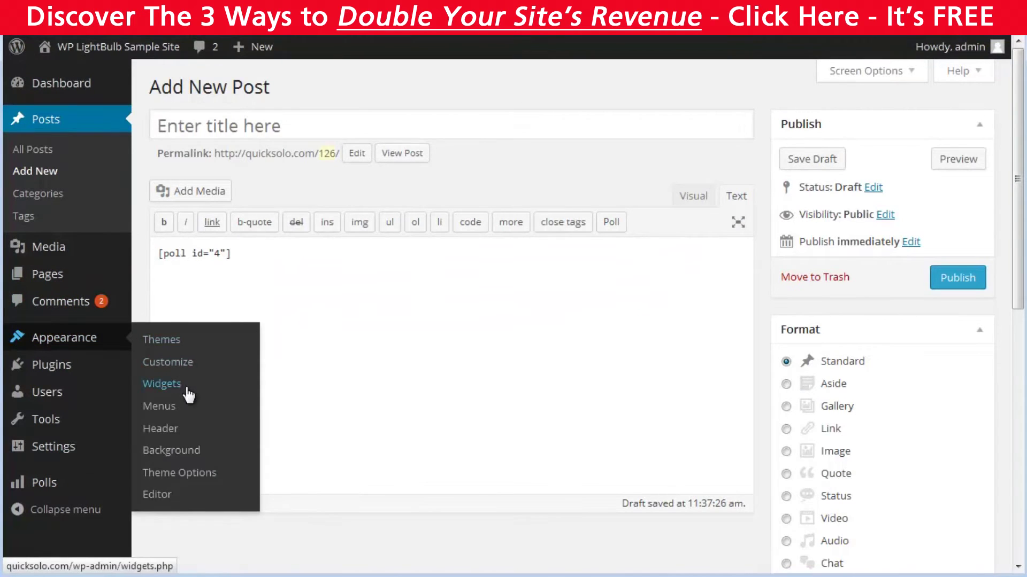
left_click(161, 384)
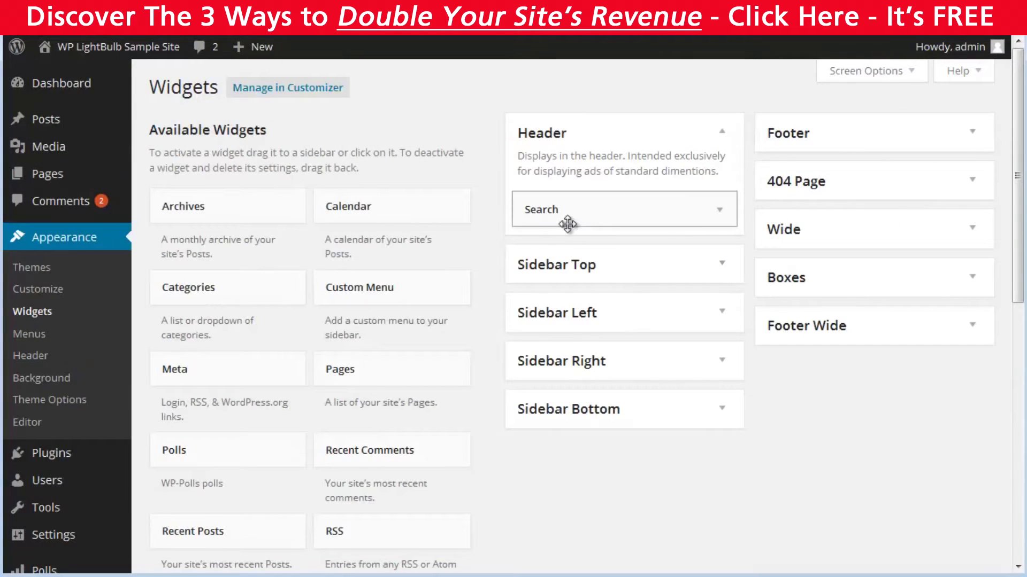
left_click_drag(236, 461, 614, 214)
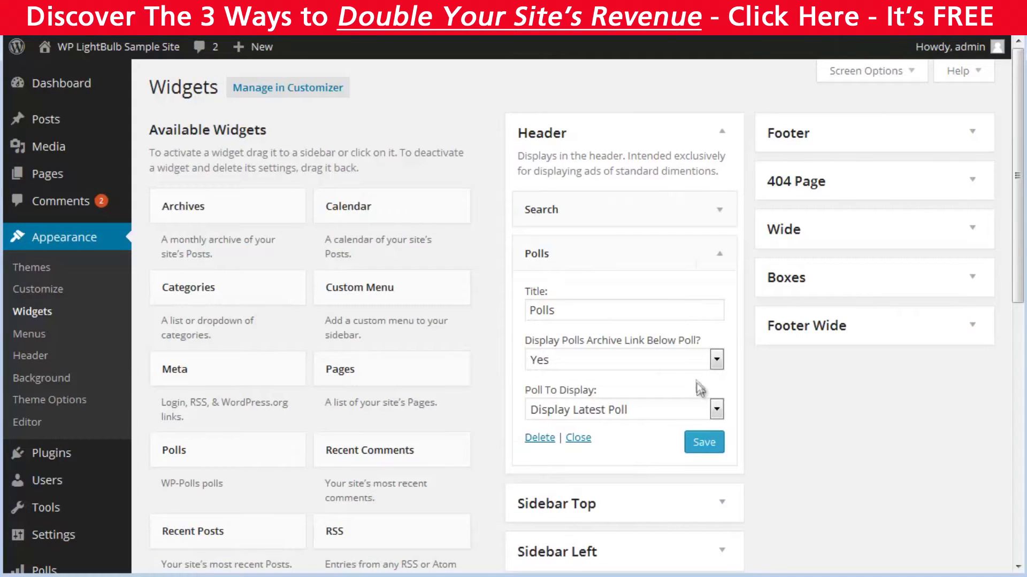
left_click(691, 409)
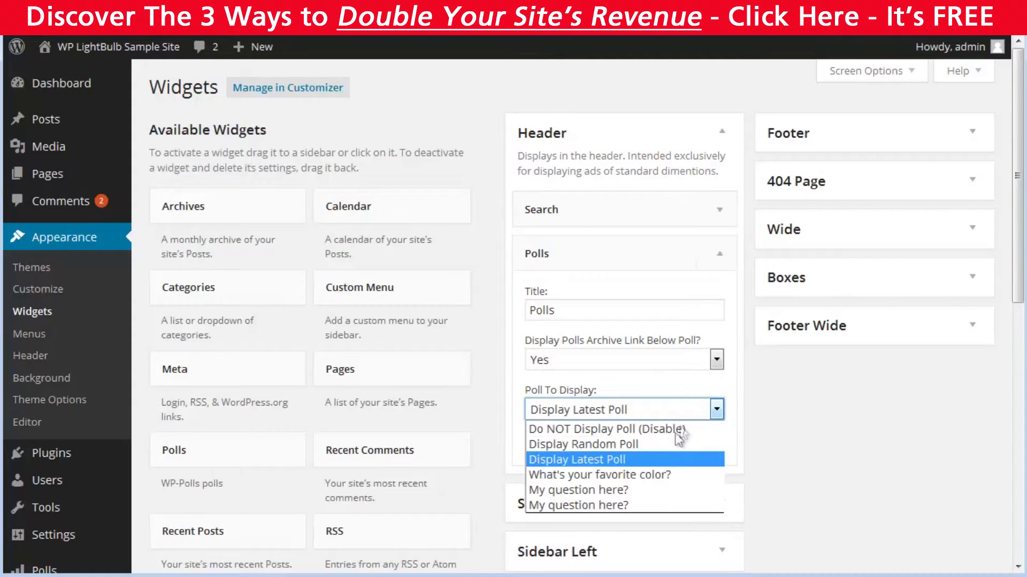
left_click(649, 473)
left_click(710, 447)
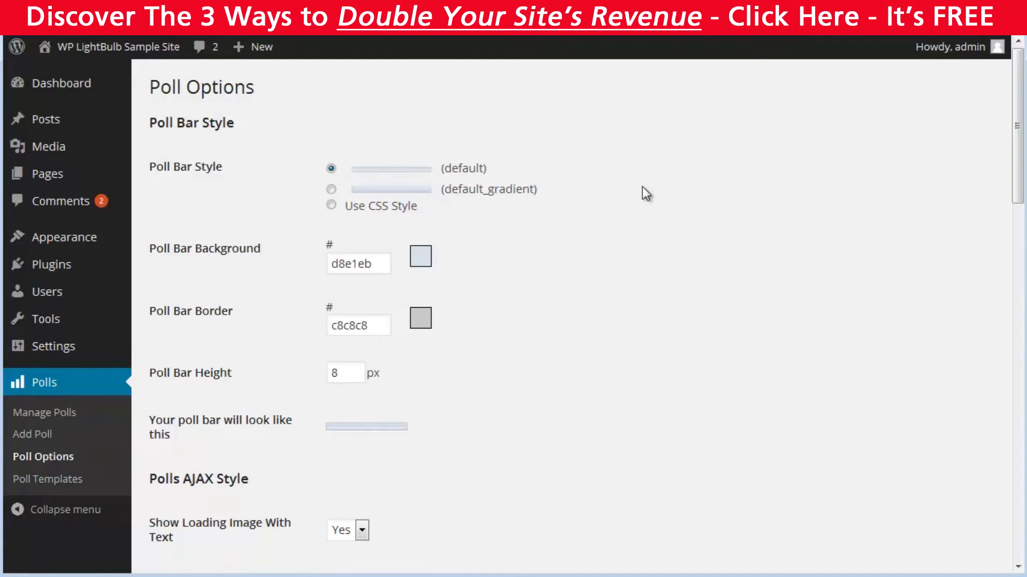
Keep Poll Options letting registered users and guests vote, logged by cookie and IP.
scroll(482, 268, "down", 5)
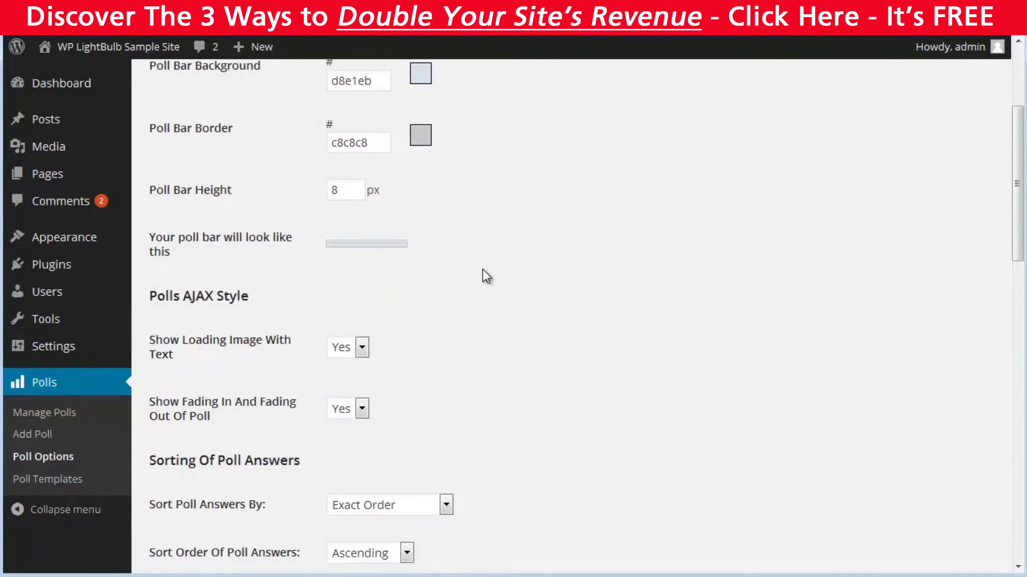
scroll(482, 269, "down", 7)
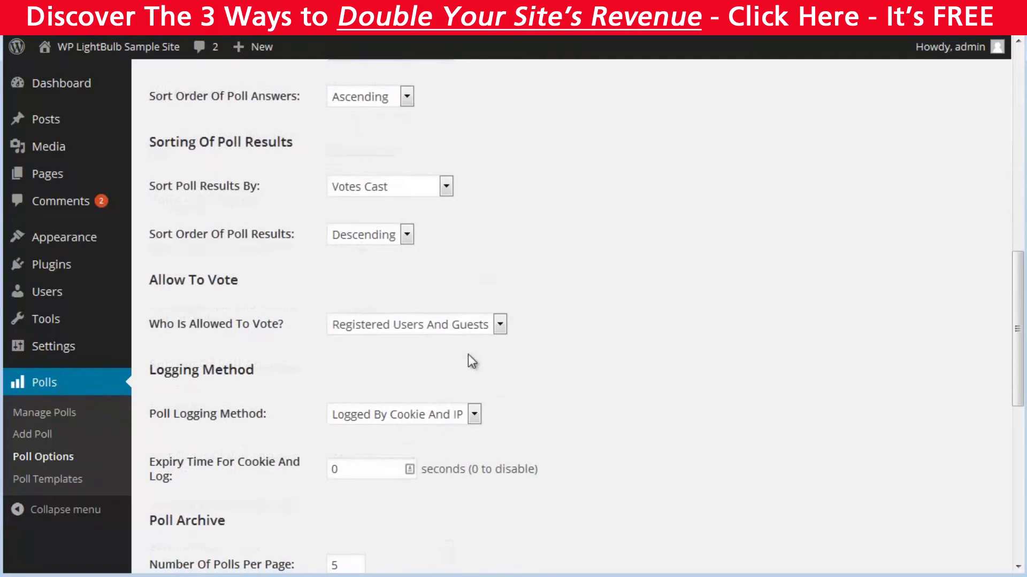
left_click(467, 337)
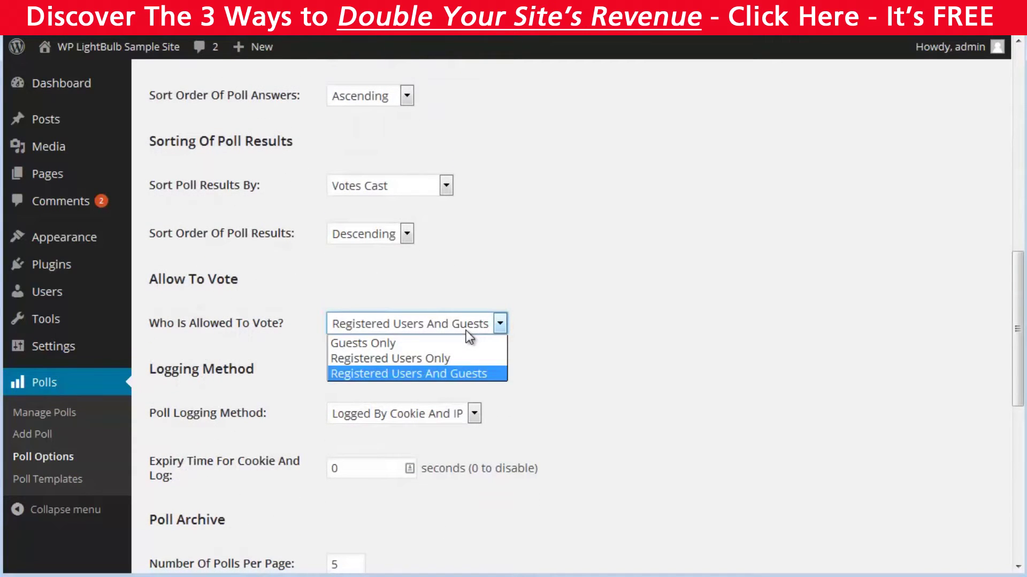
left_click(466, 330)
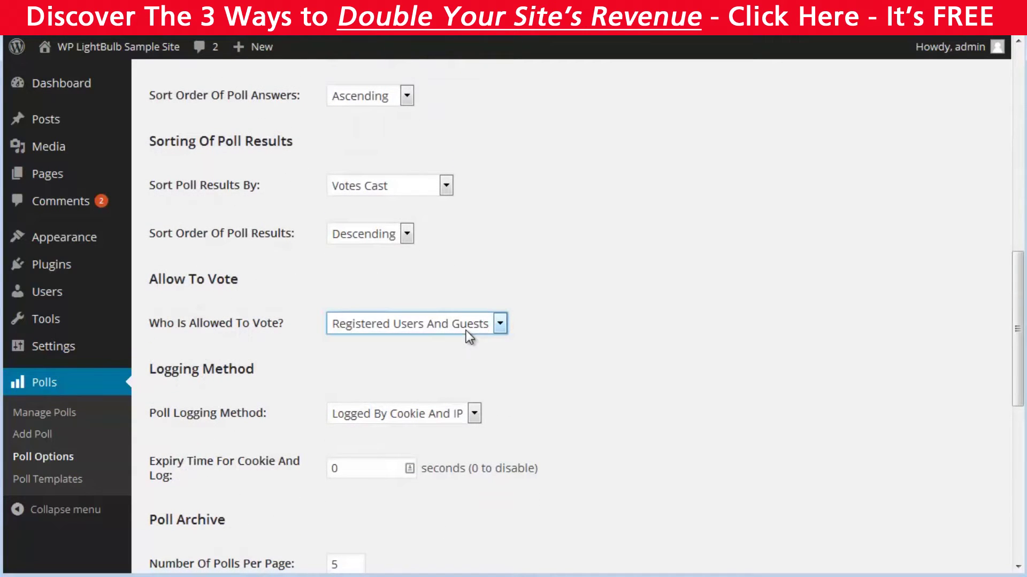
left_click(450, 420)
left_click(451, 416)
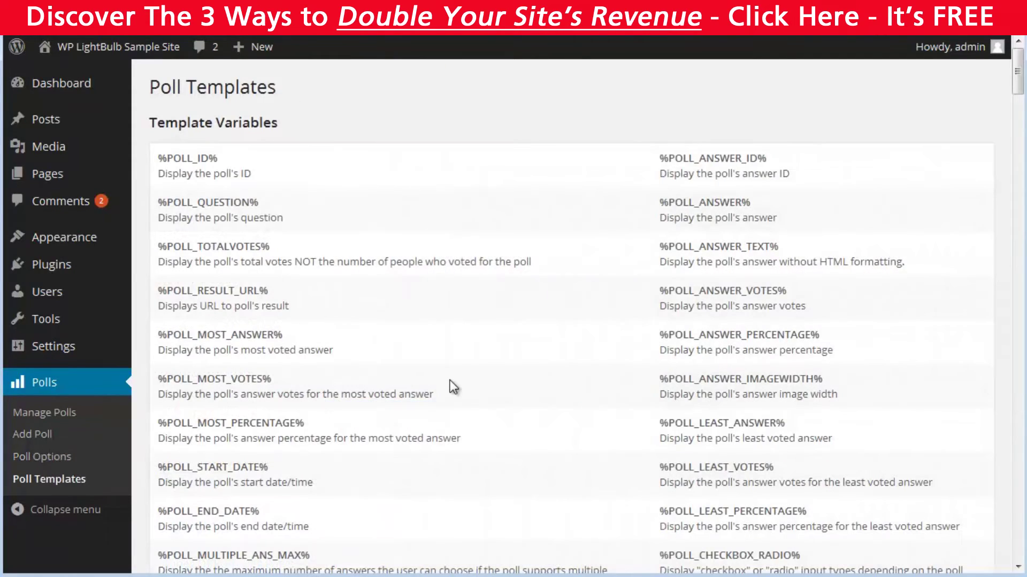
Look through the WP-Polls Poll Templates and bring up the YOP Poll plugin page.
scroll(450, 380, "down", 3)
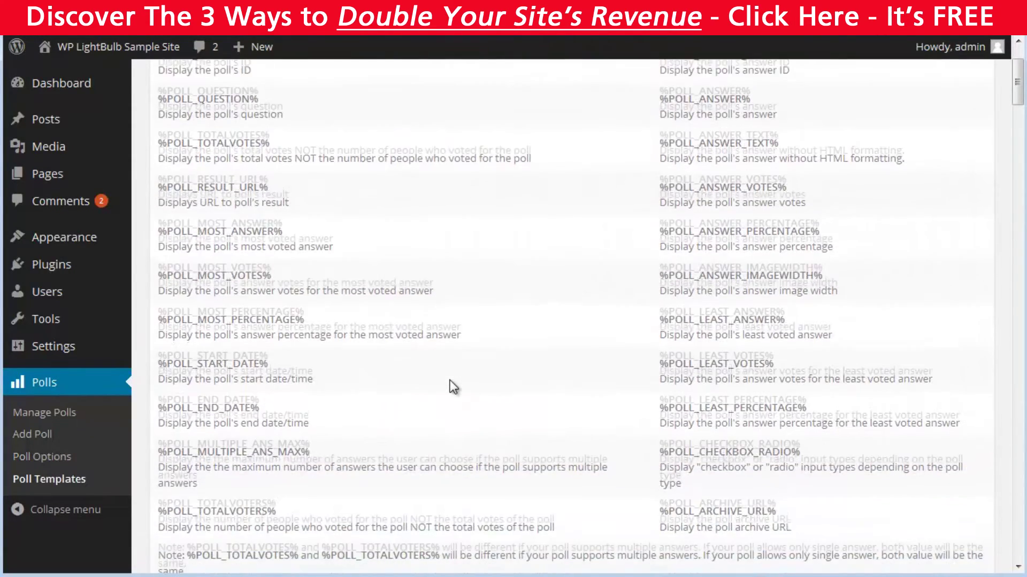
scroll(450, 380, "down", 10)
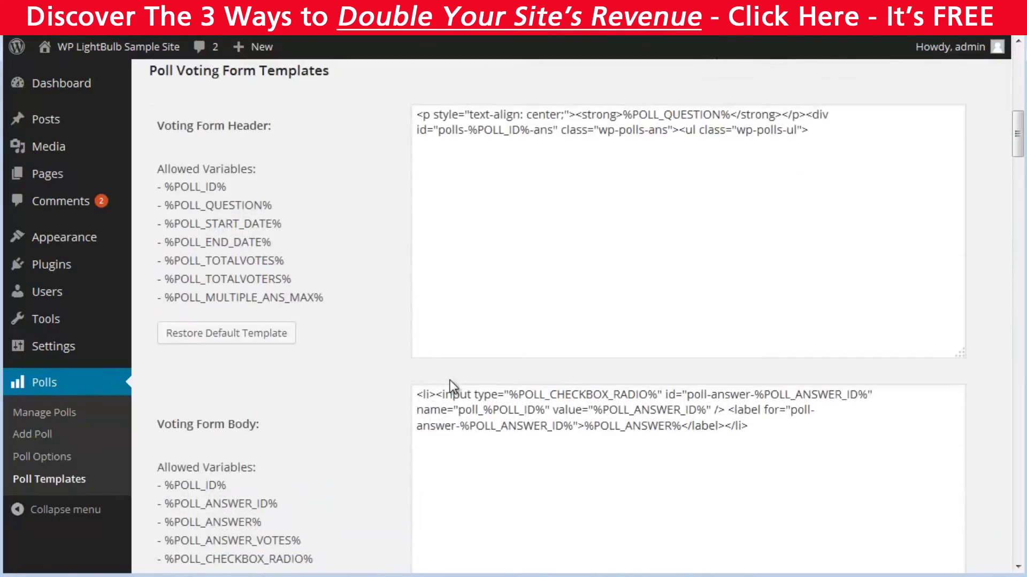
scroll(450, 380, "down", 3)
middle_click(451, 380)
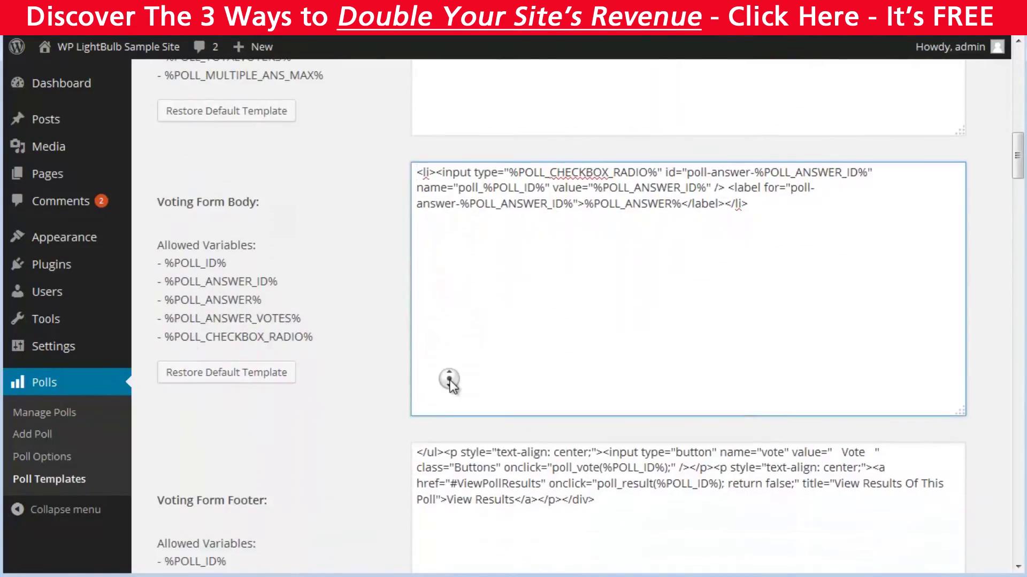
scroll(402, 470, "down", 15)
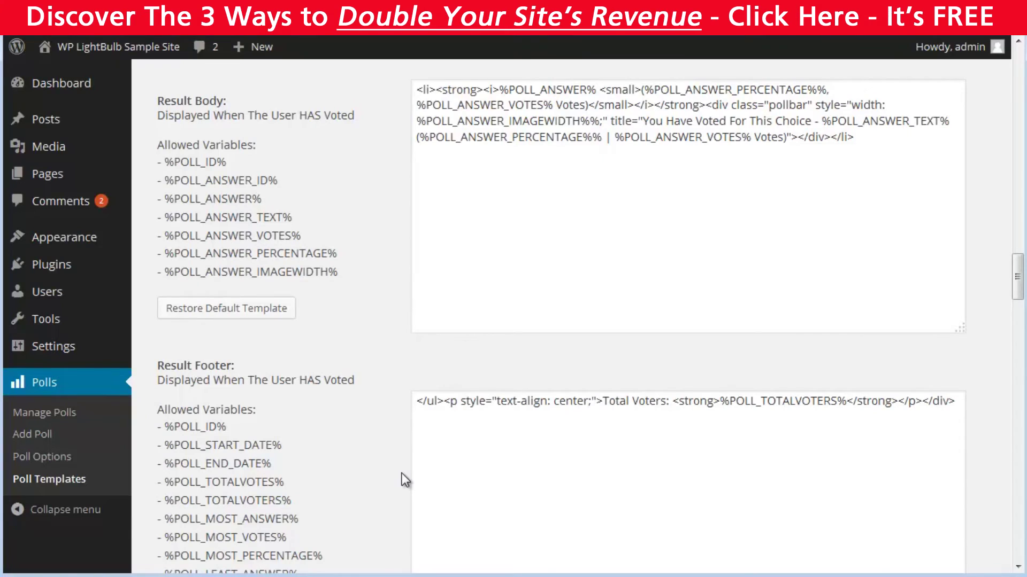
scroll(403, 473, "down", 3)
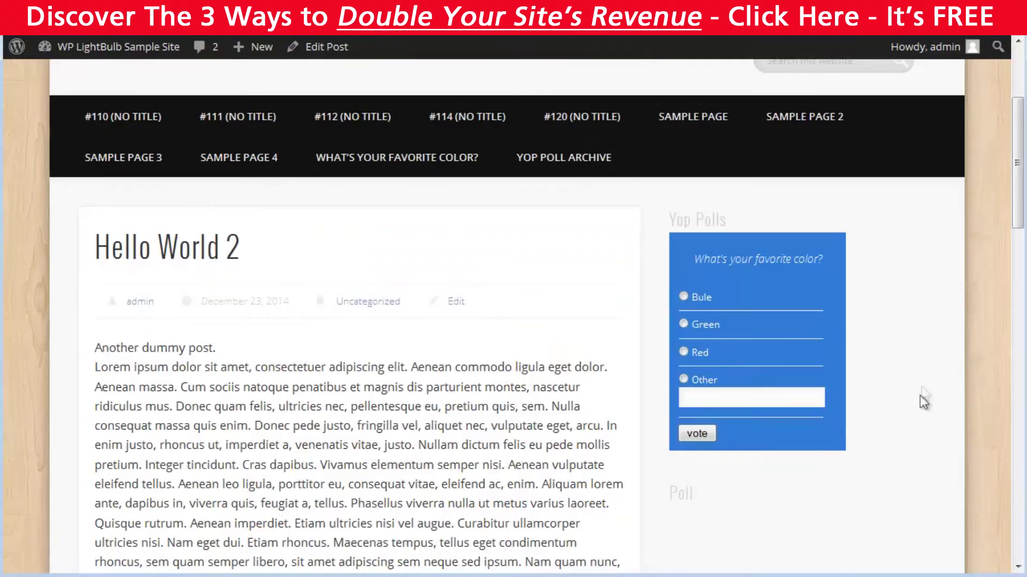
Scroll through the live post to see the YOP poll in the sidebar and post body.
scroll(903, 422, "down", 7)
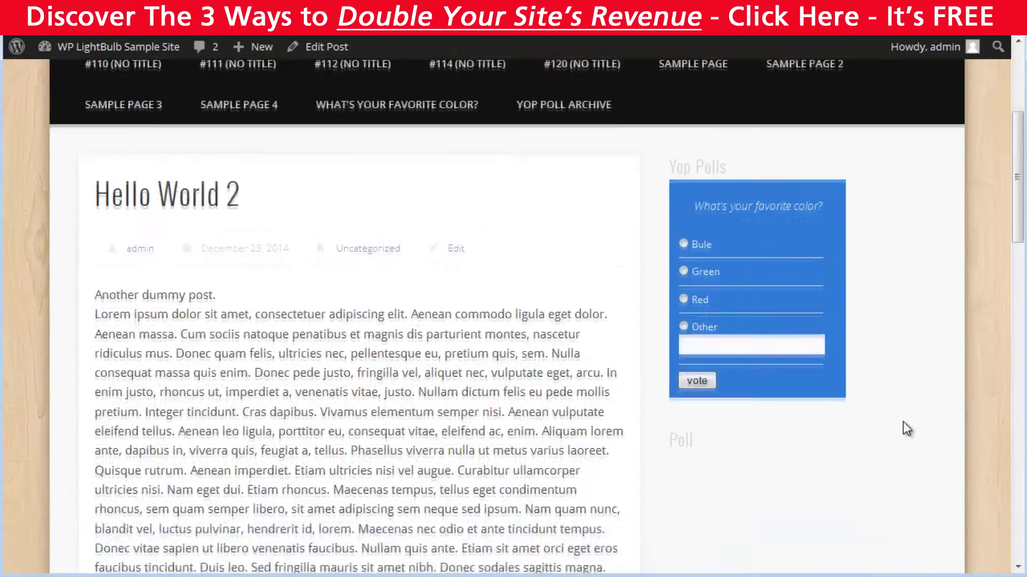
scroll(903, 422, "down", 2)
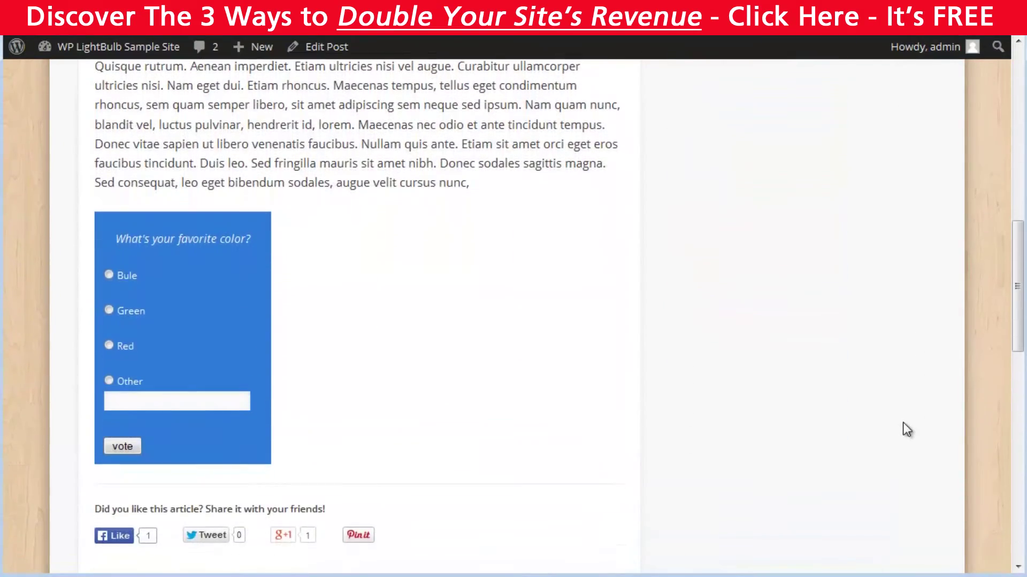
scroll(902, 422, "up", 2)
scroll(904, 428, "up", 5)
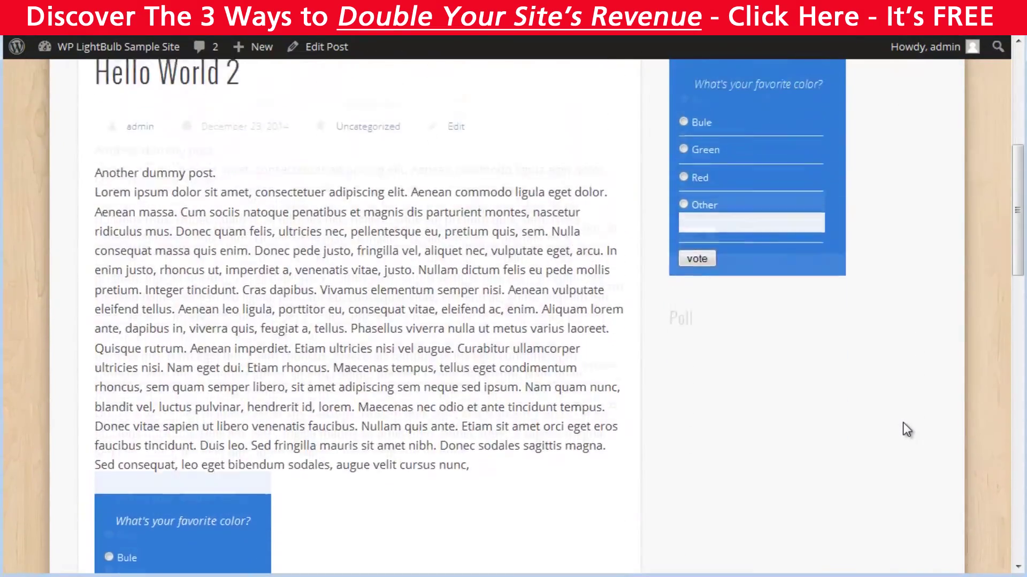
scroll(902, 422, "down", 5)
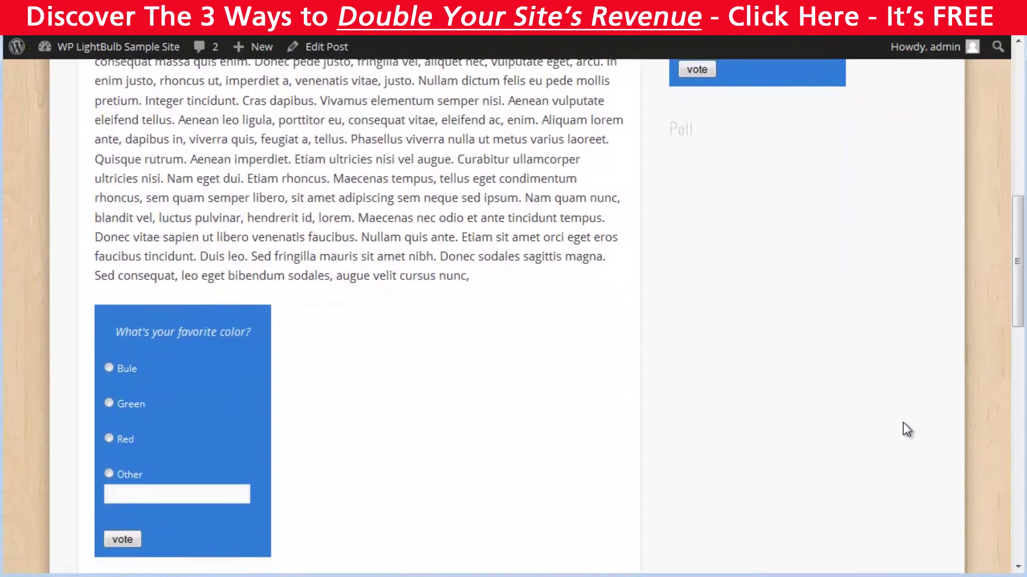
scroll(902, 423, "up", 2)
scroll(903, 423, "up", 5)
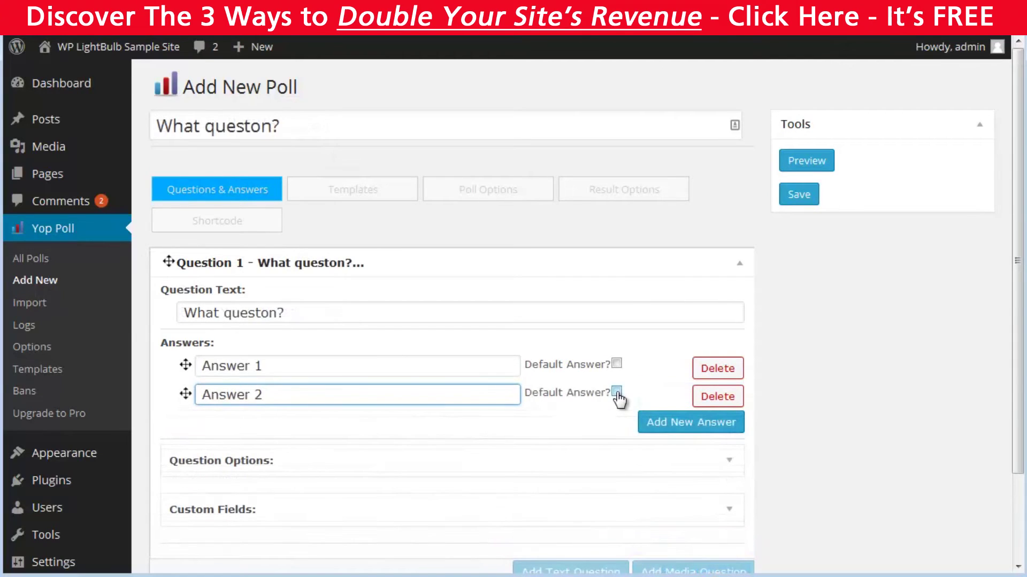
Make the second answer the default and allow other answers and multiple choices.
left_click(617, 392)
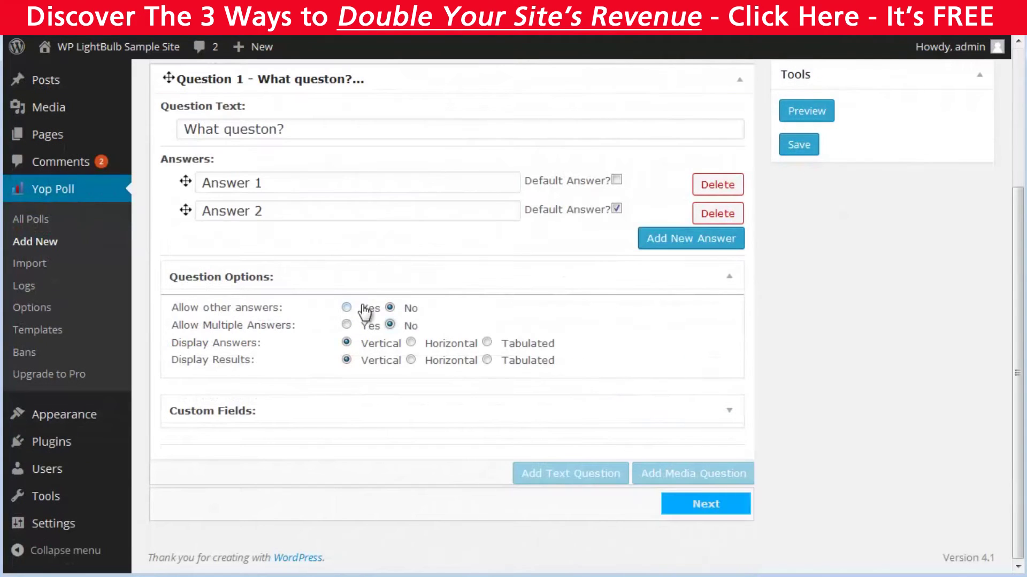
left_click(346, 307)
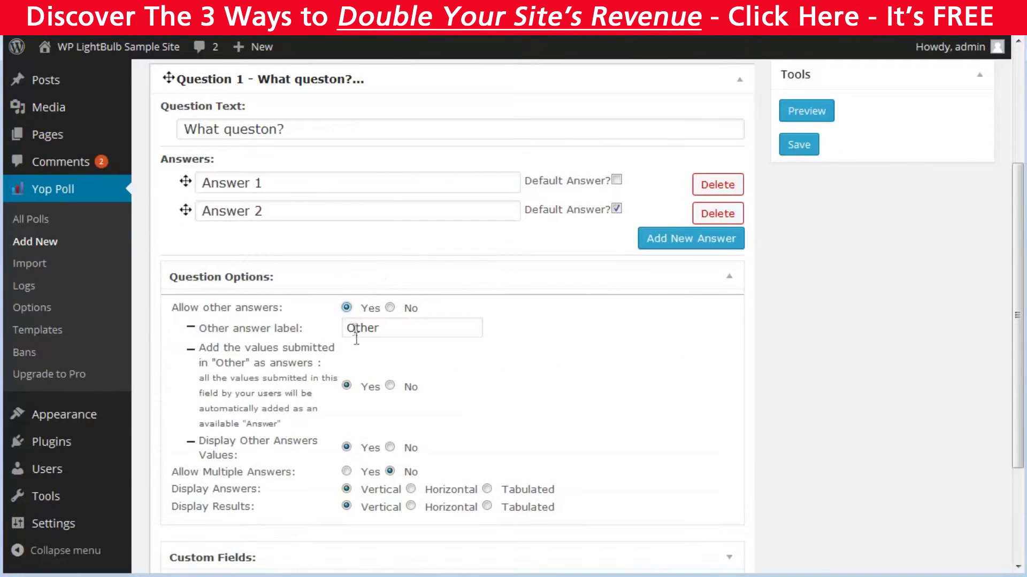
left_click(346, 472)
scroll(465, 443, "down", 4)
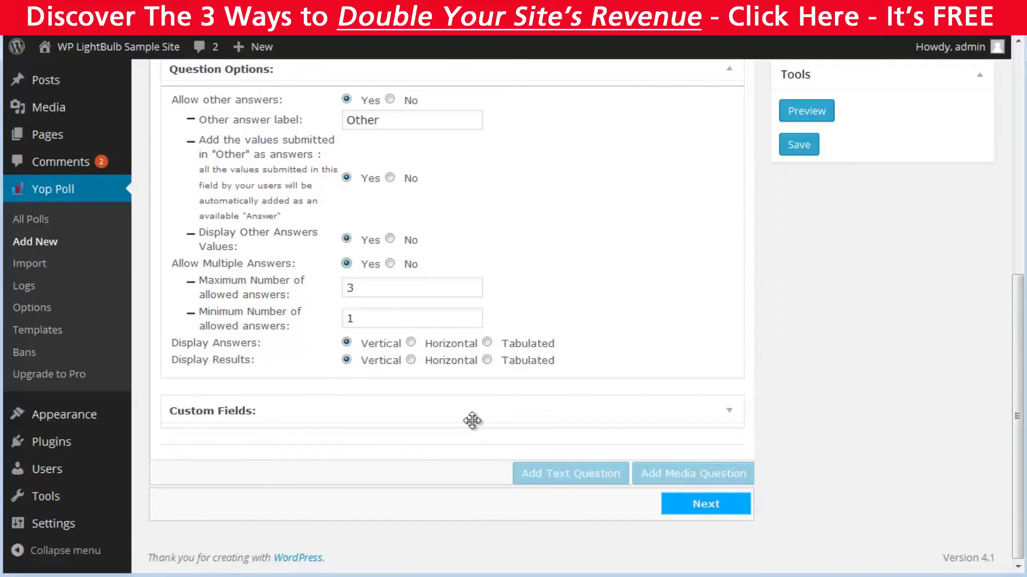
Add a required custom field, then delete the extra custom field row.
left_click(489, 407)
scroll(535, 422, "down", 1)
left_click(653, 413)
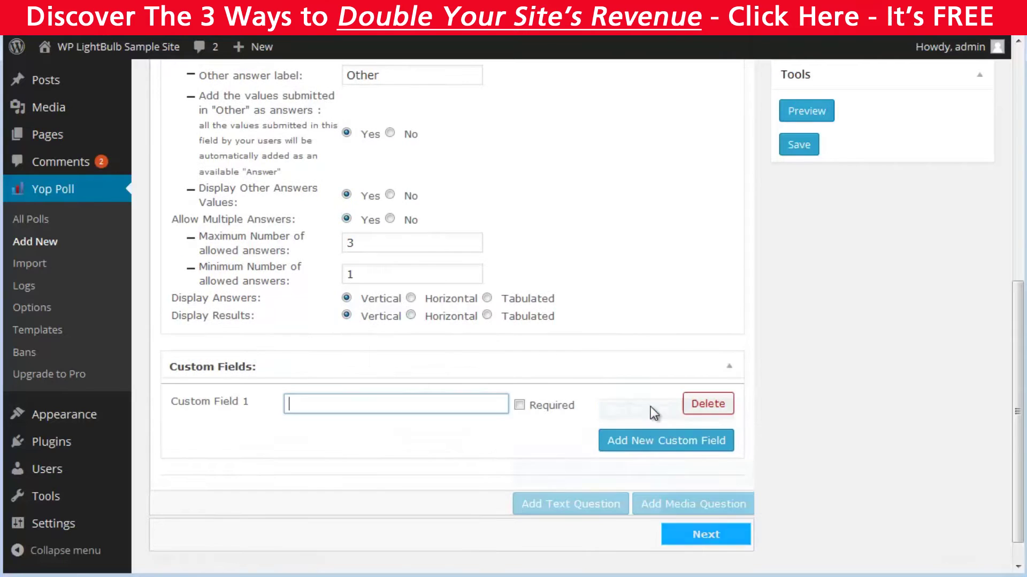
left_click(519, 406)
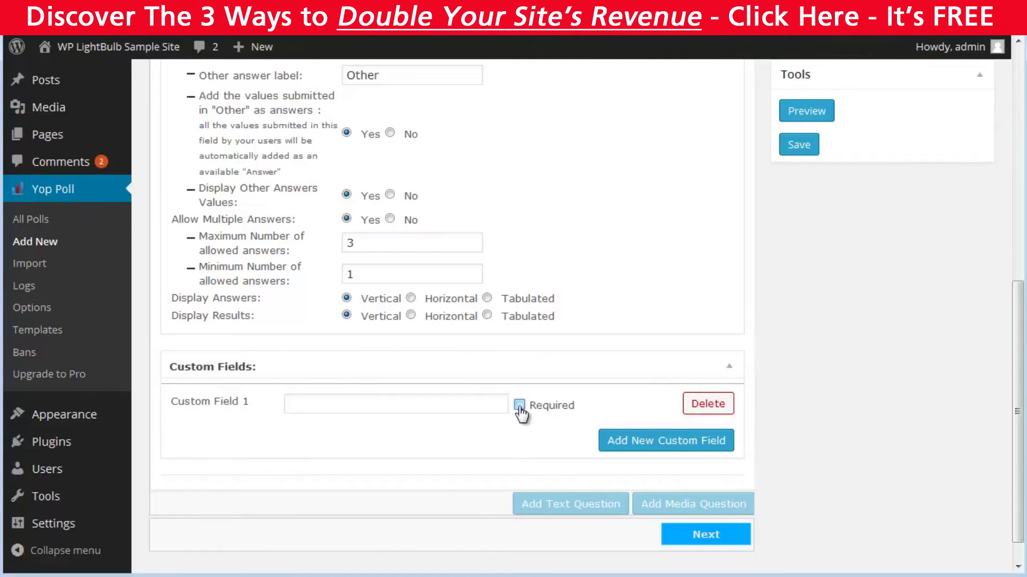
left_click(730, 410)
Choose the Green v3 template for the Yop poll.
left_click(705, 505)
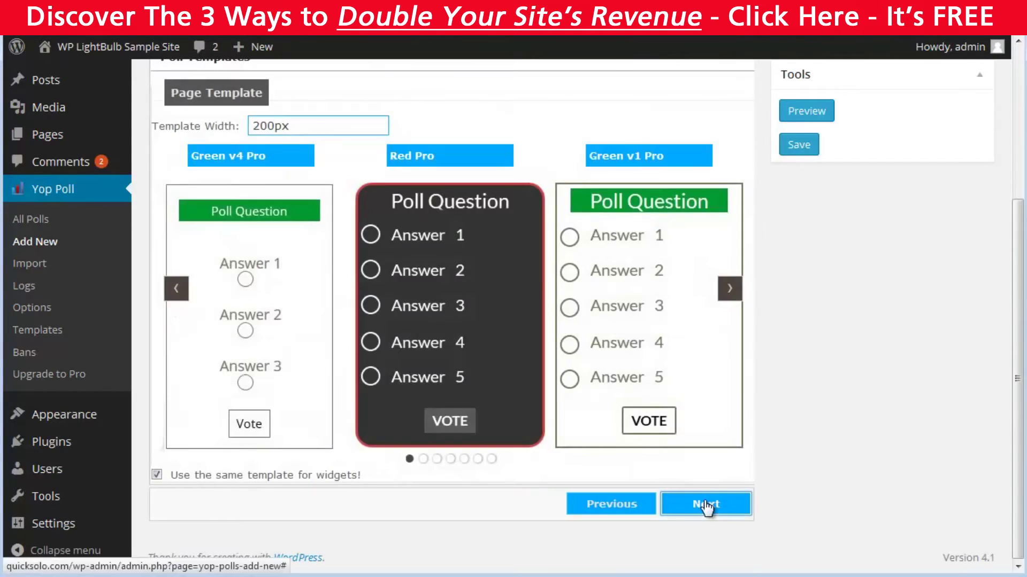
scroll(176, 382, "up", 2)
left_click(177, 382)
left_click(178, 383)
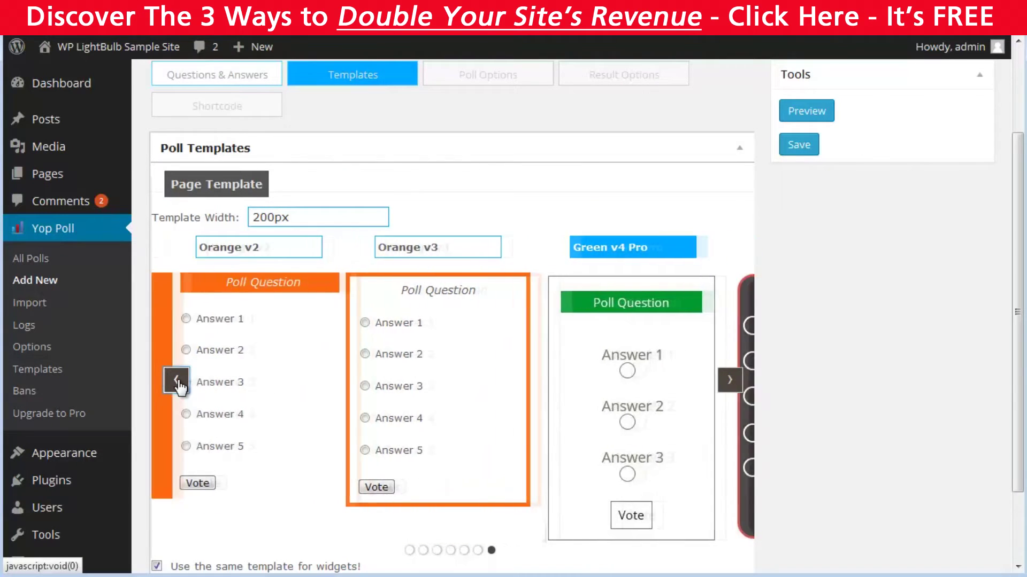
left_click(178, 382)
left_click(178, 382)
left_click(274, 250)
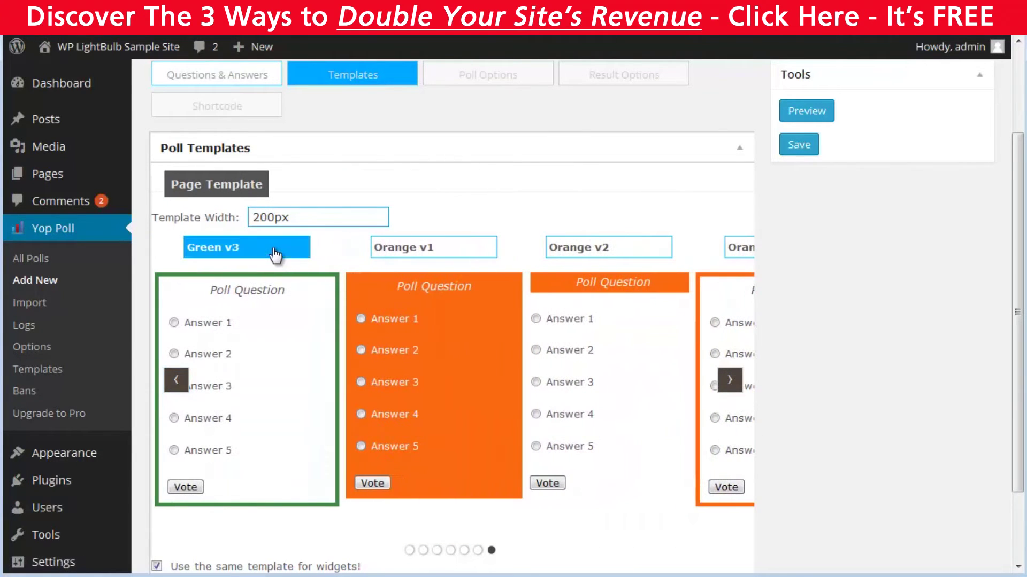
scroll(862, 374, "down", 2)
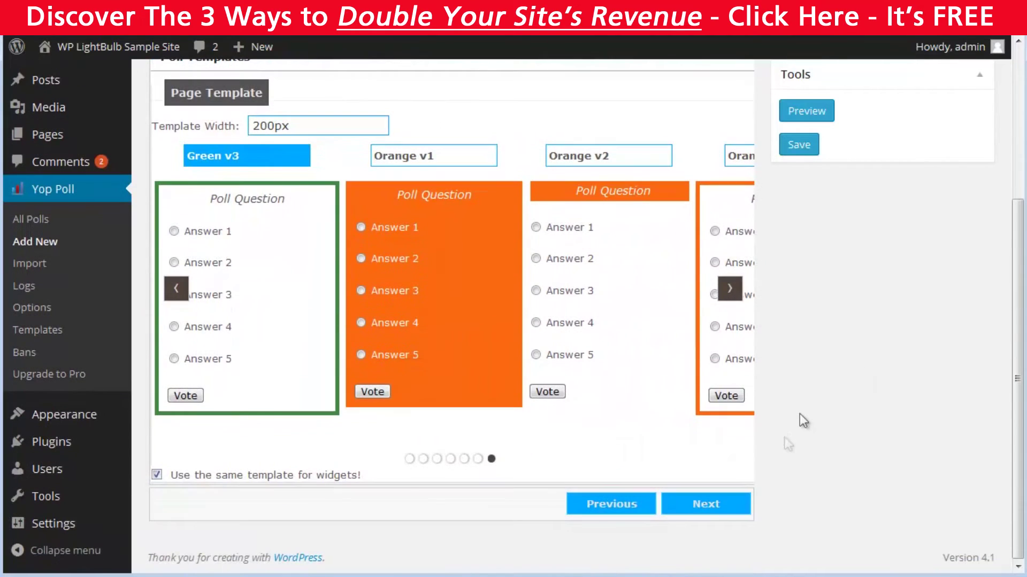
In poll options, leave Redirect After Vote and Use CAPTCHA set to No.
left_click(718, 505)
scroll(503, 183, "up", 2)
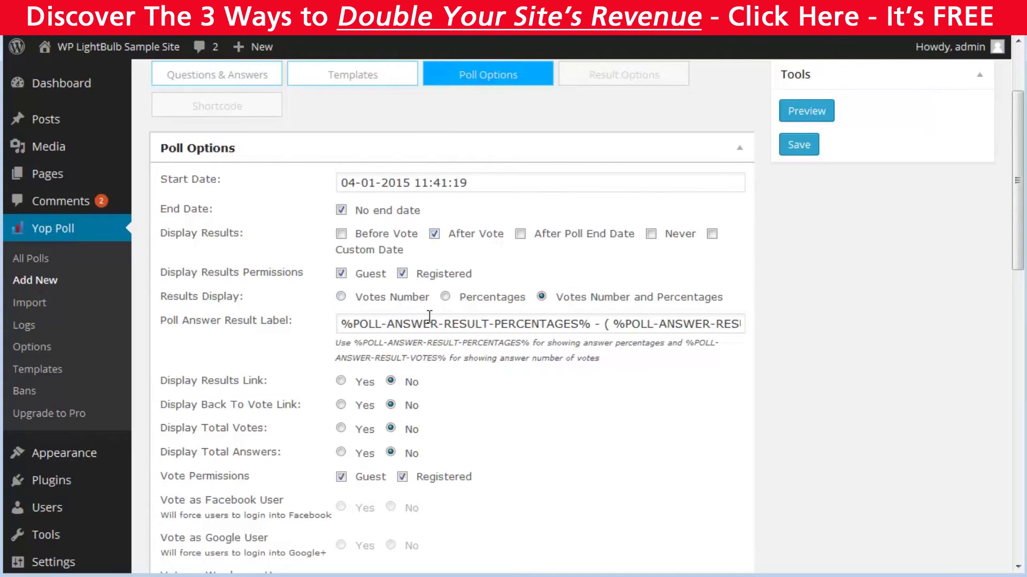
scroll(432, 381, "down", 5)
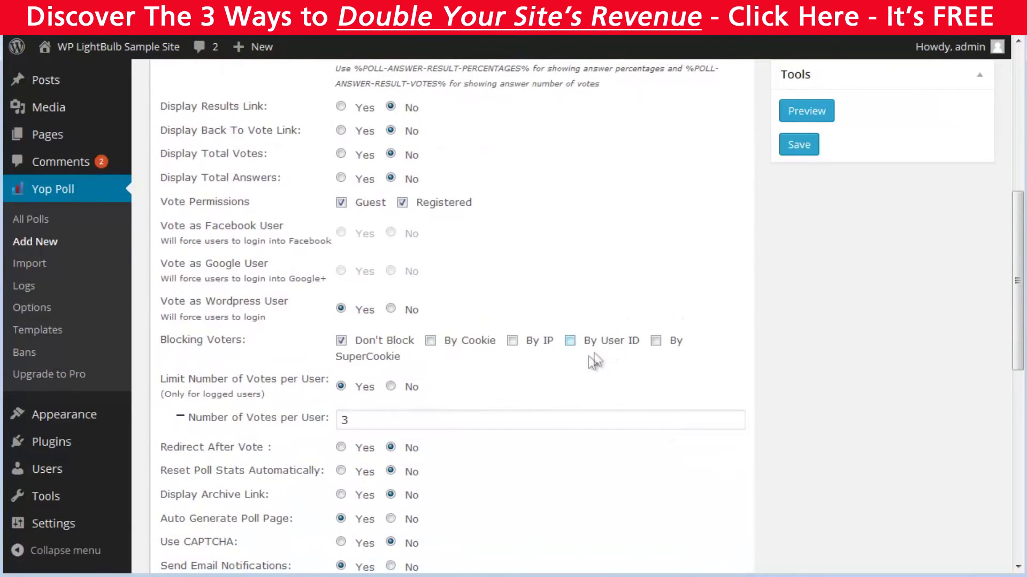
scroll(656, 345, "down", 2)
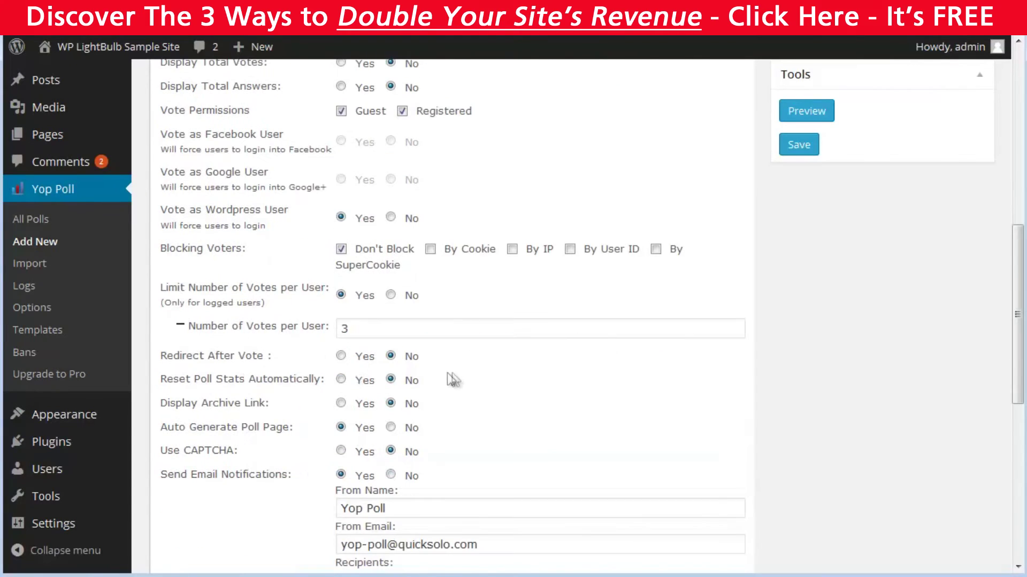
left_click(341, 356)
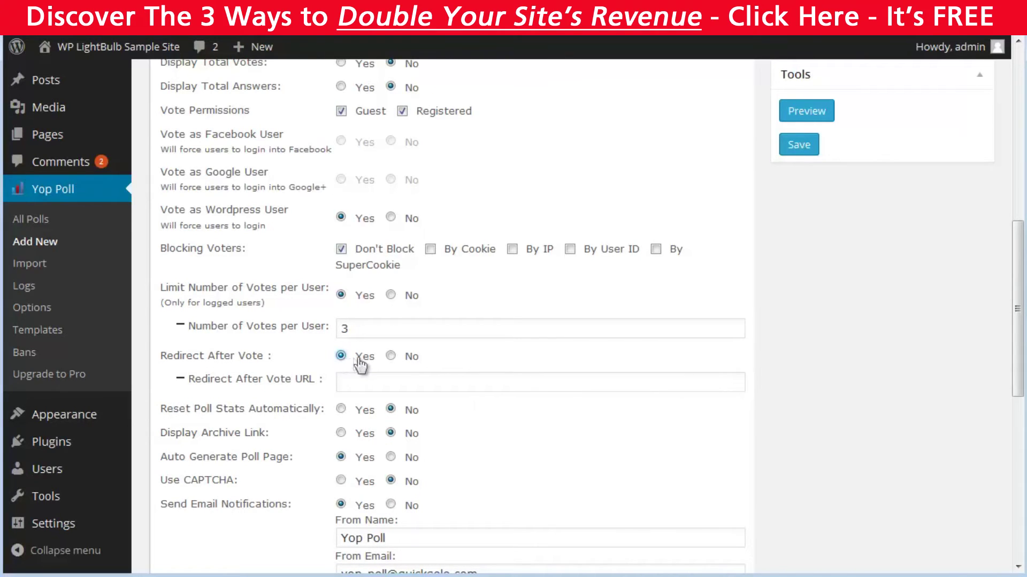
key("Right")
scroll(353, 312, "down", 3)
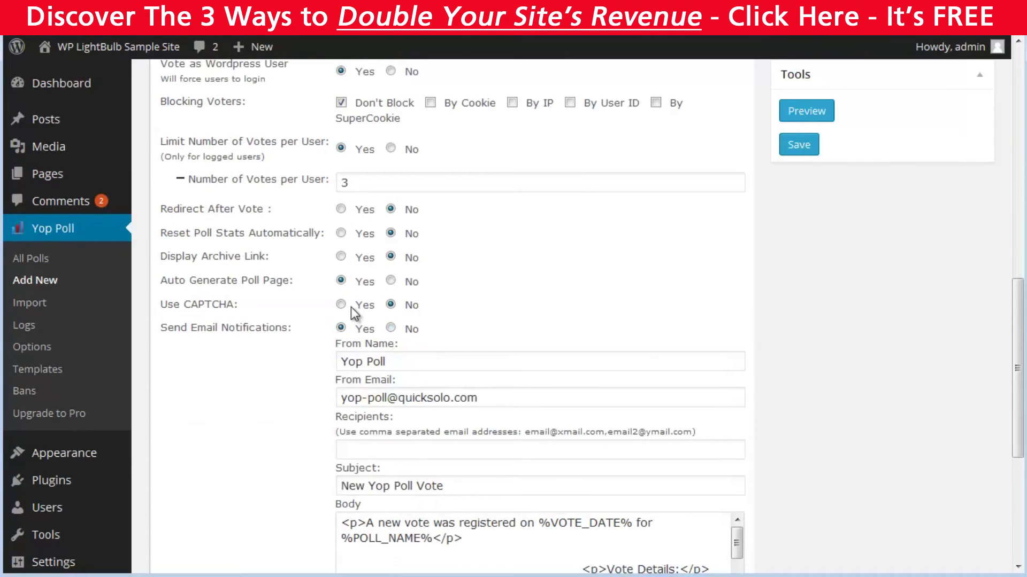
left_click(351, 307)
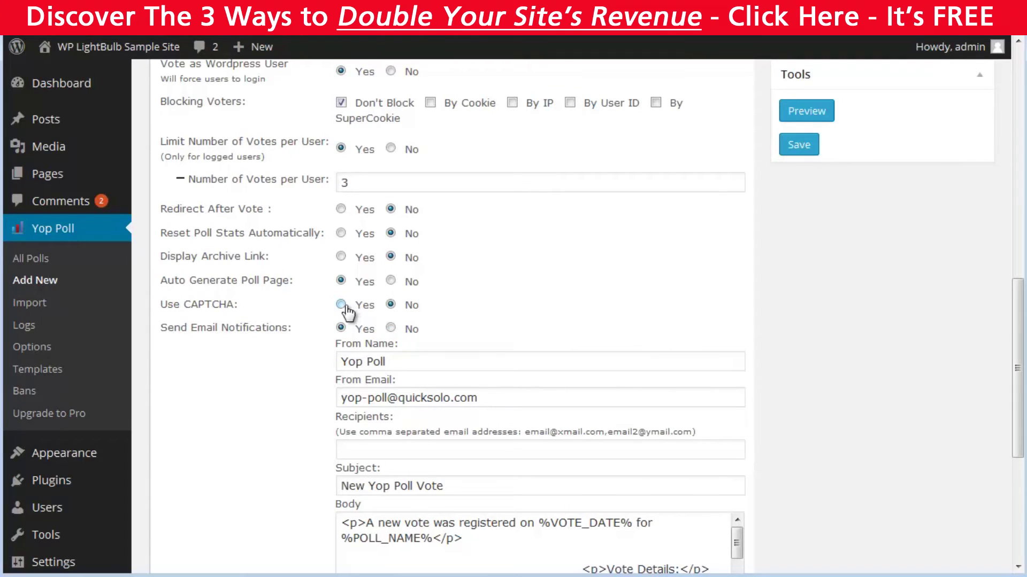
left_click(391, 305)
scroll(393, 307, "down", 5)
Save the Yop poll and select its shortcode [yop_poll id="7"].
left_click(707, 505)
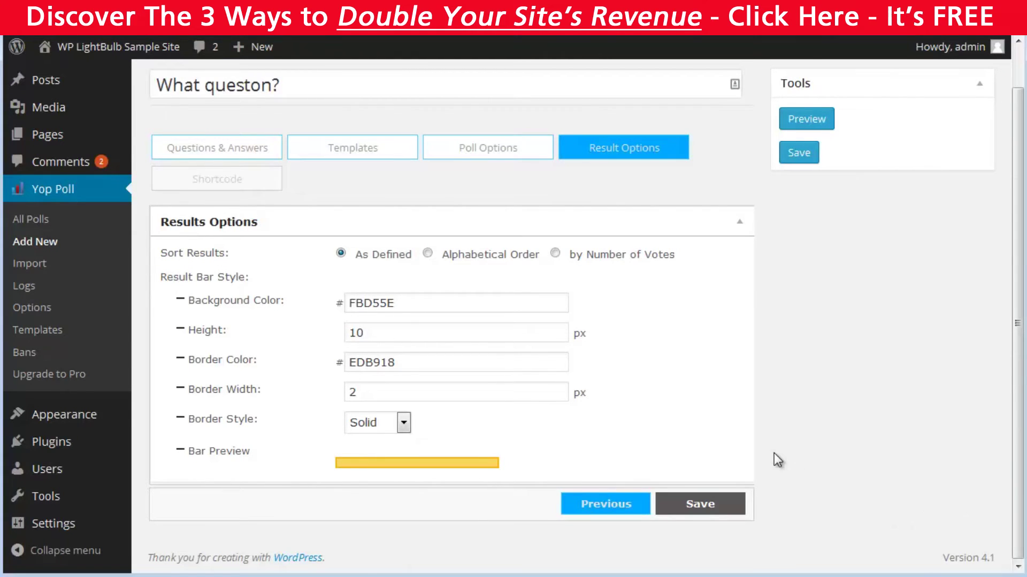
left_click(701, 505)
left_click(218, 236)
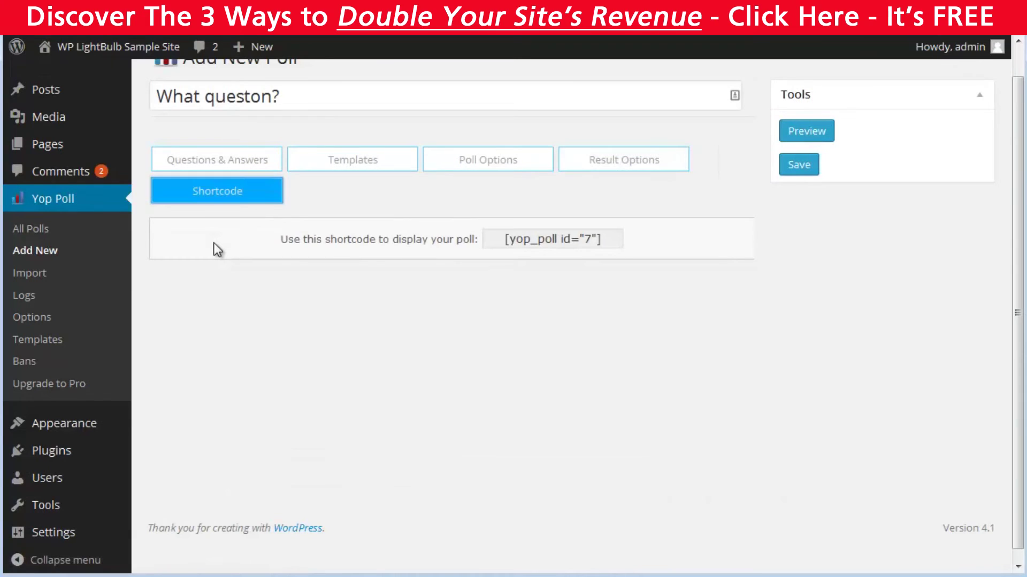
left_click(608, 241)
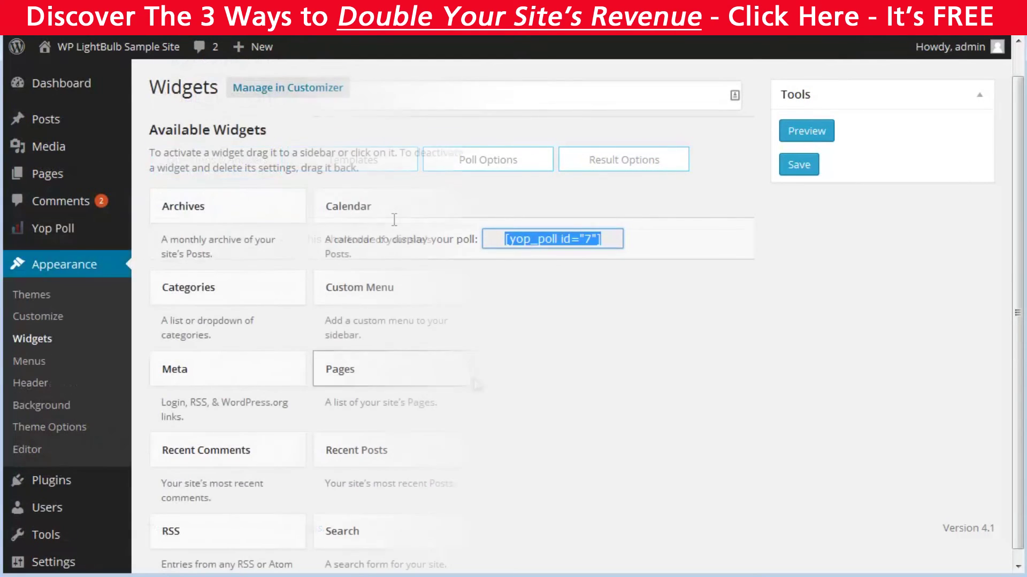
Place a Yop Polls widget in Sidebar Left and check its Poll to Display choices.
scroll(488, 398, "down", 1)
scroll(488, 399, "down", 5)
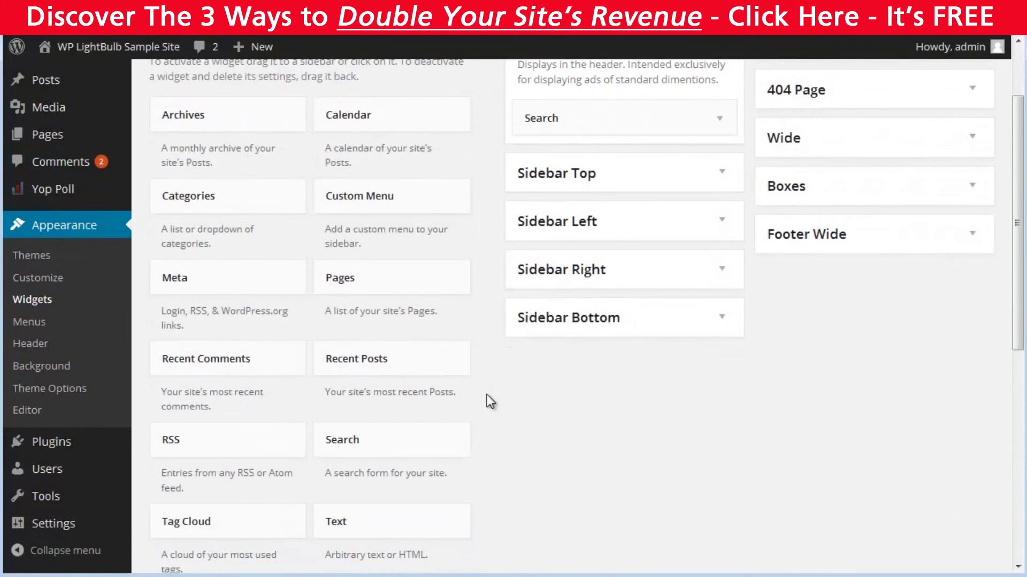
left_click_drag(221, 430, 583, 107)
left_click(688, 274)
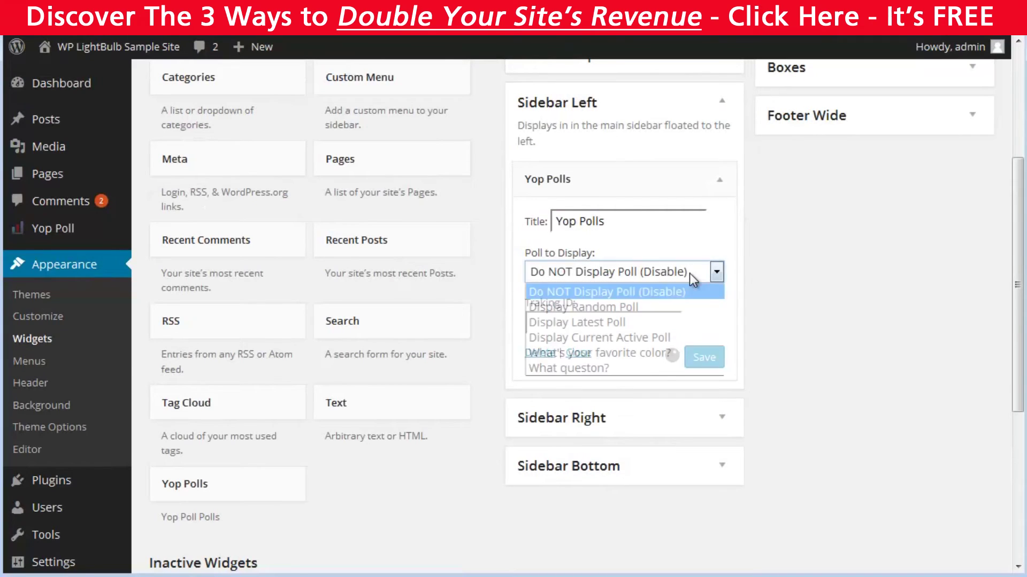
left_click(689, 274)
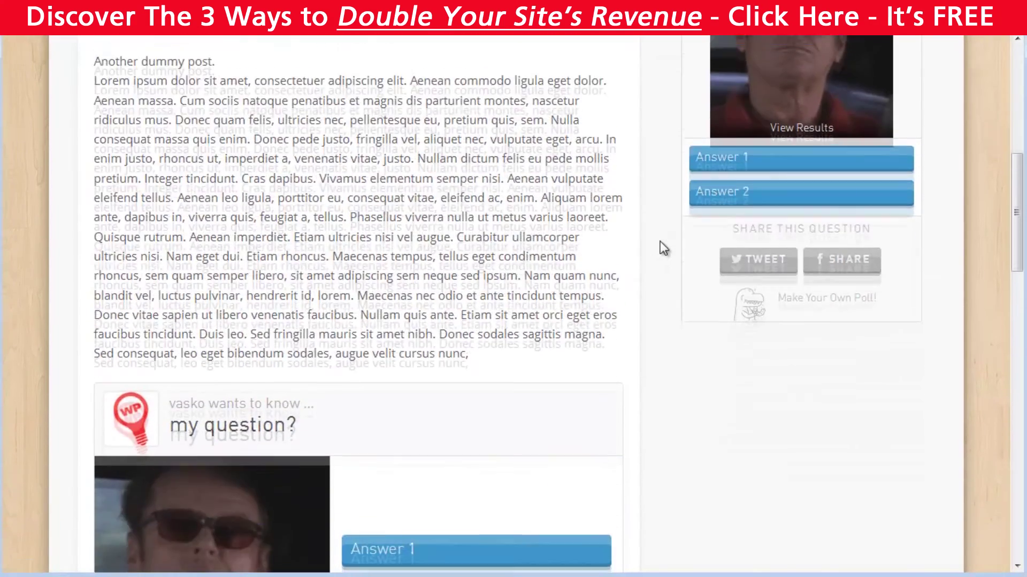
Vote Answer 1 on the sample Wedgies poll, bringing results to 50/50.
scroll(660, 241, "down", 2)
scroll(662, 240, "down", 1)
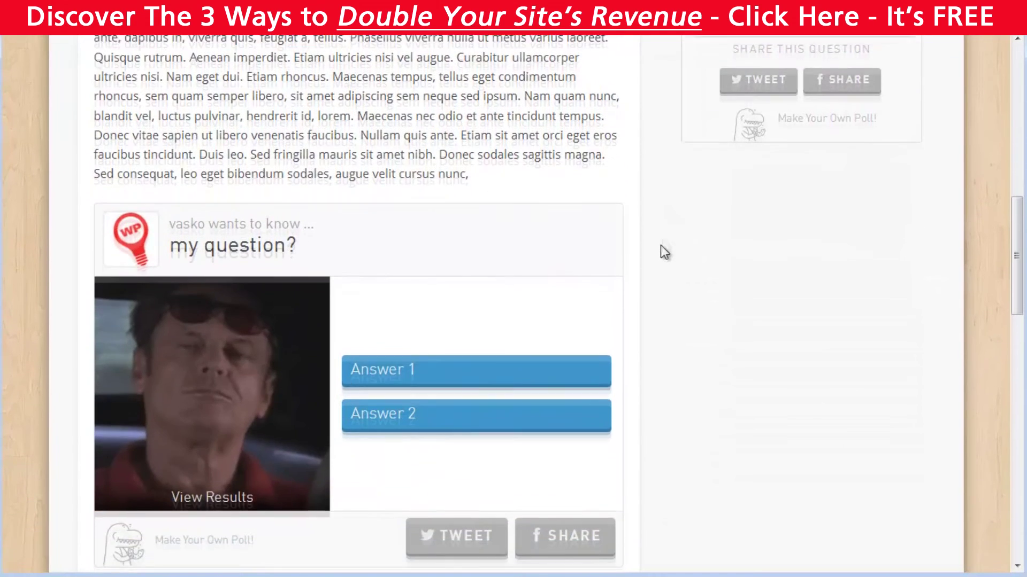
left_click(497, 364)
scroll(548, 369, "down", 2)
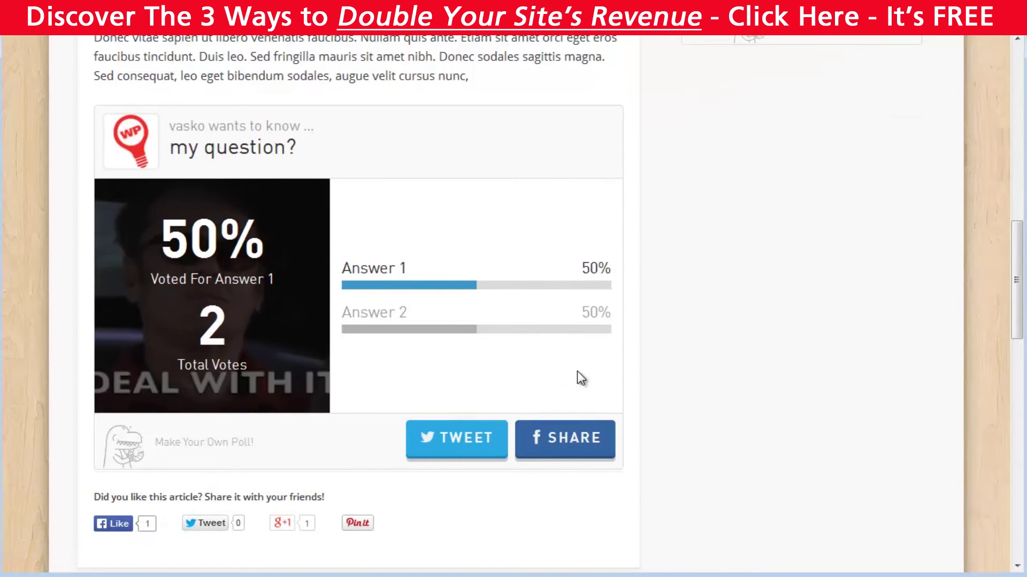
scroll(580, 372, "down", 2)
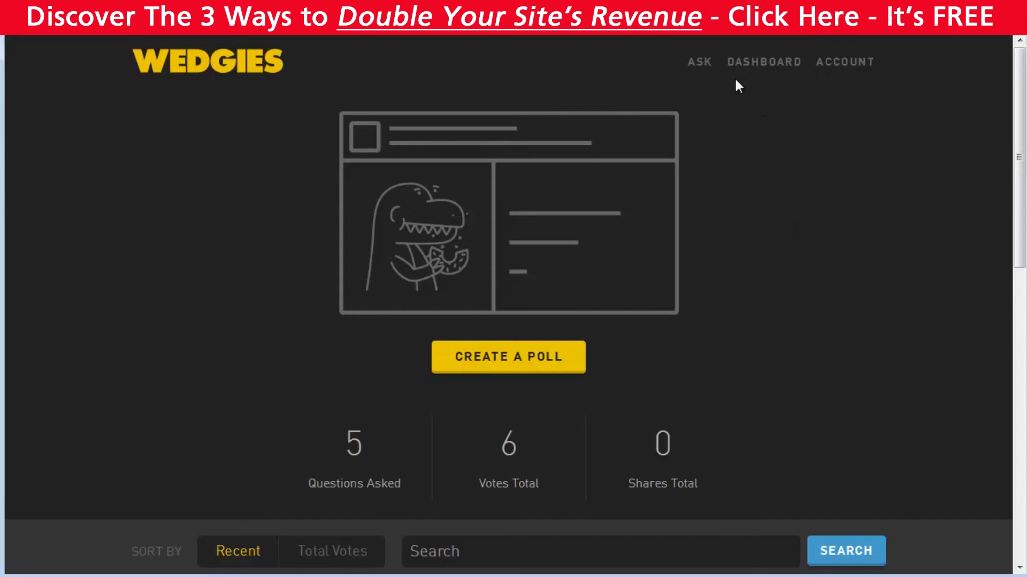
Create Wedgies poll 'My question goes here' with Answer 1 and Answer 2, then open its embed page.
left_click(693, 62)
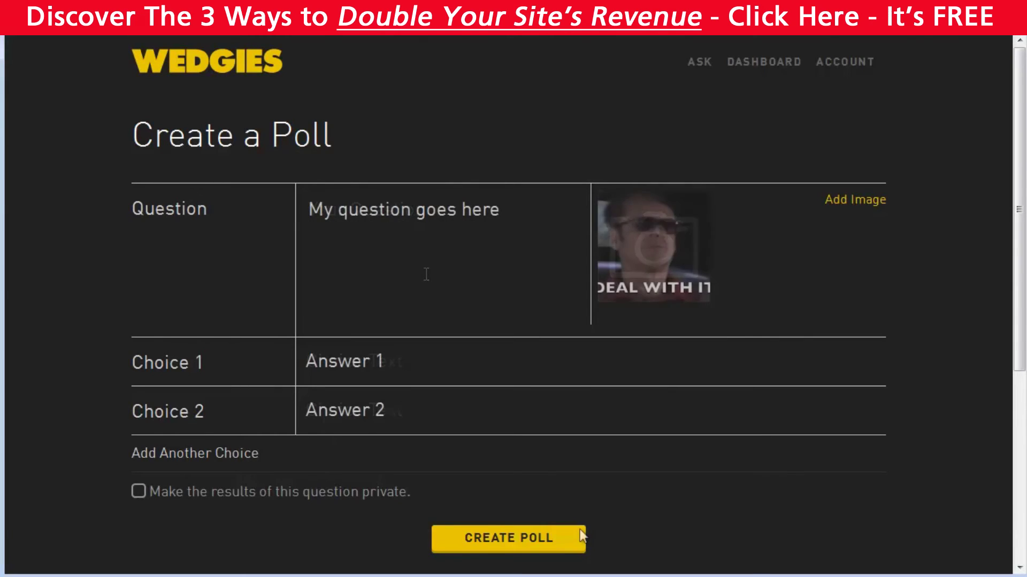
left_click(528, 542)
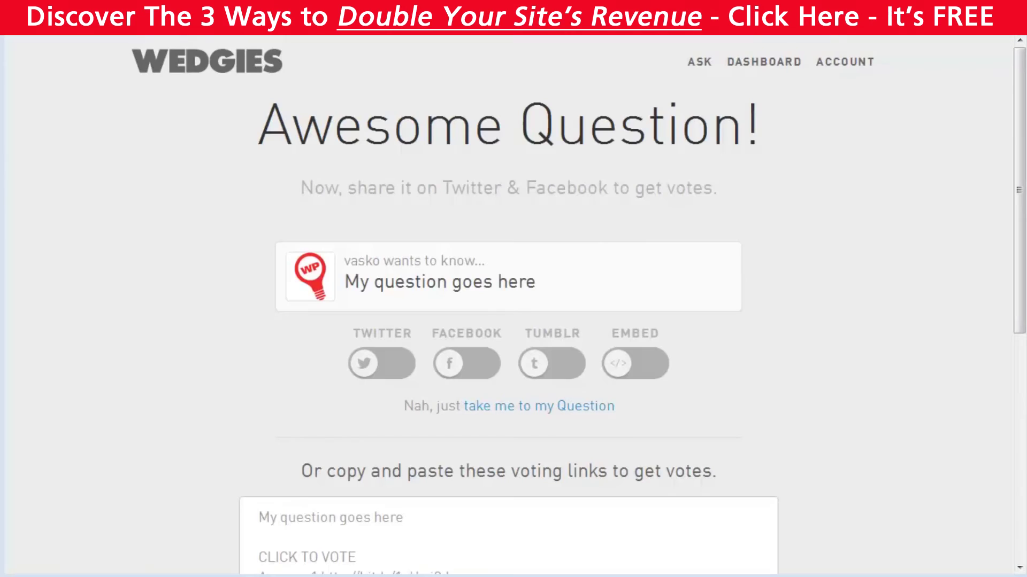
left_click(774, 61)
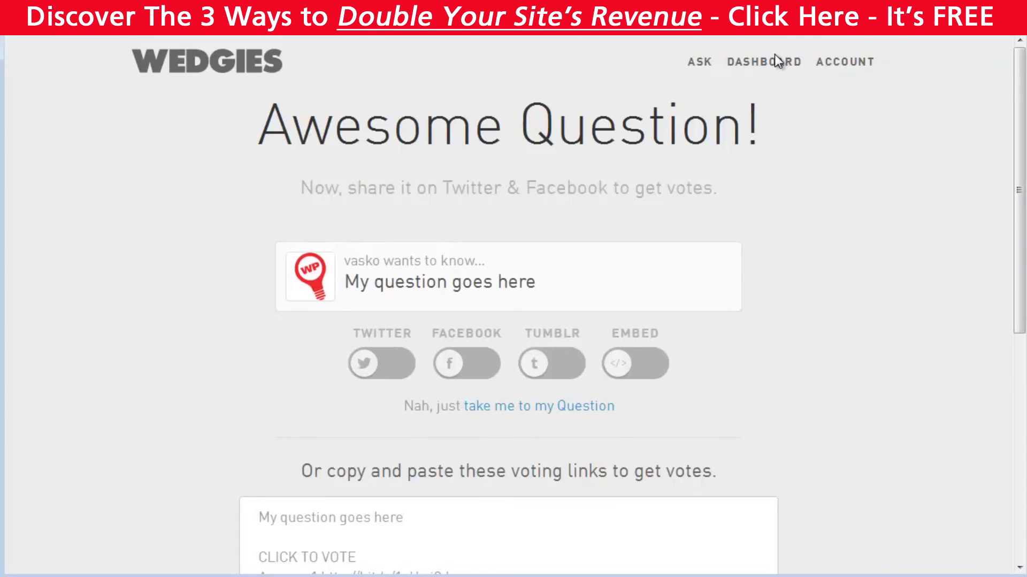
scroll(817, 292, "down", 5)
scroll(588, 363, "down", 5)
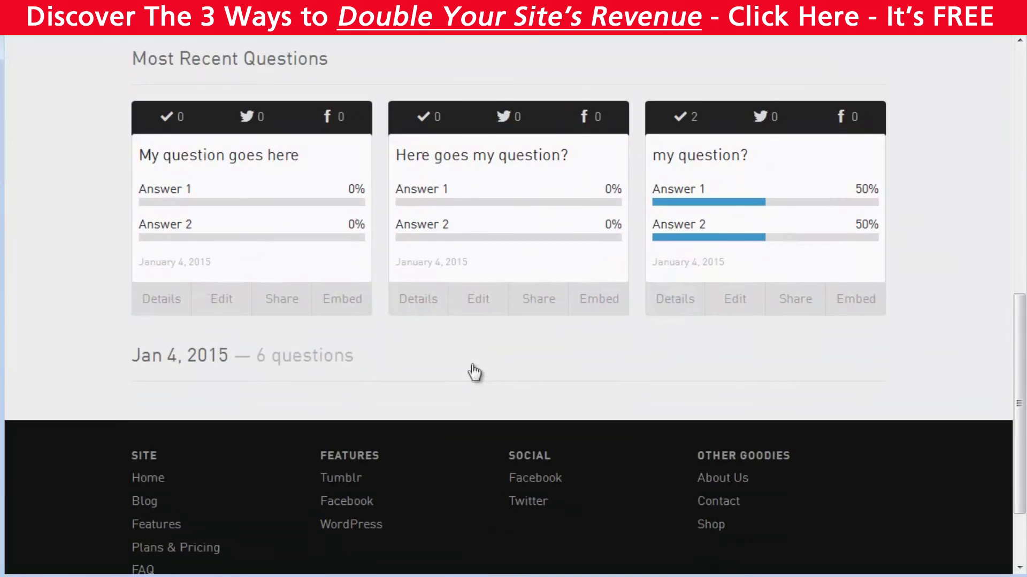
left_click(330, 300)
Set the embed width to 300 px and hide the asker's name and picture.
scroll(695, 289, "down", 2)
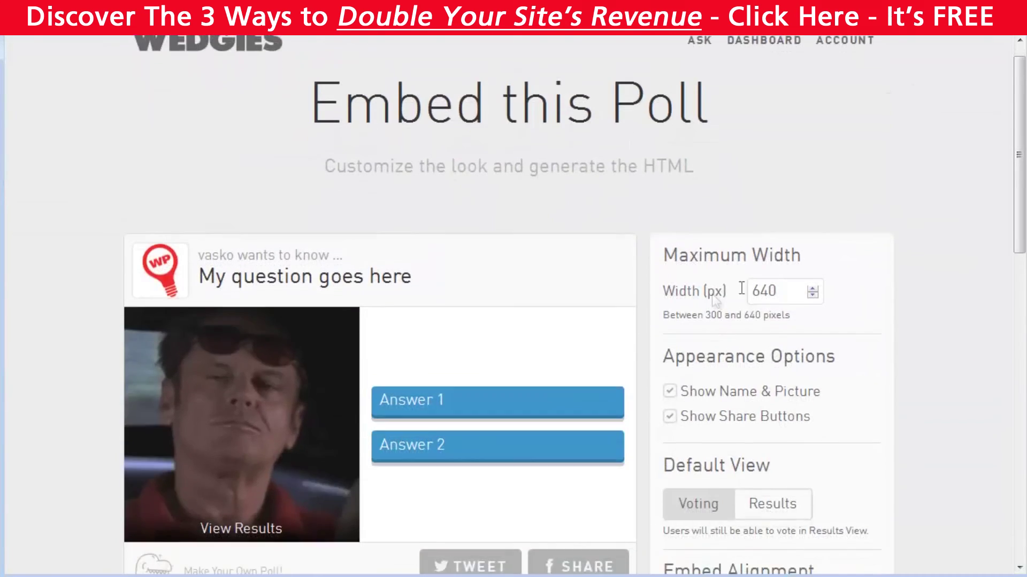
type("300")
key("Tab")
key("space")
Copy the Wedgies embed code and add a Text widget to WordPress's Sidebar Top.
scroll(903, 274, "down", 4)
scroll(902, 275, "down", 8)
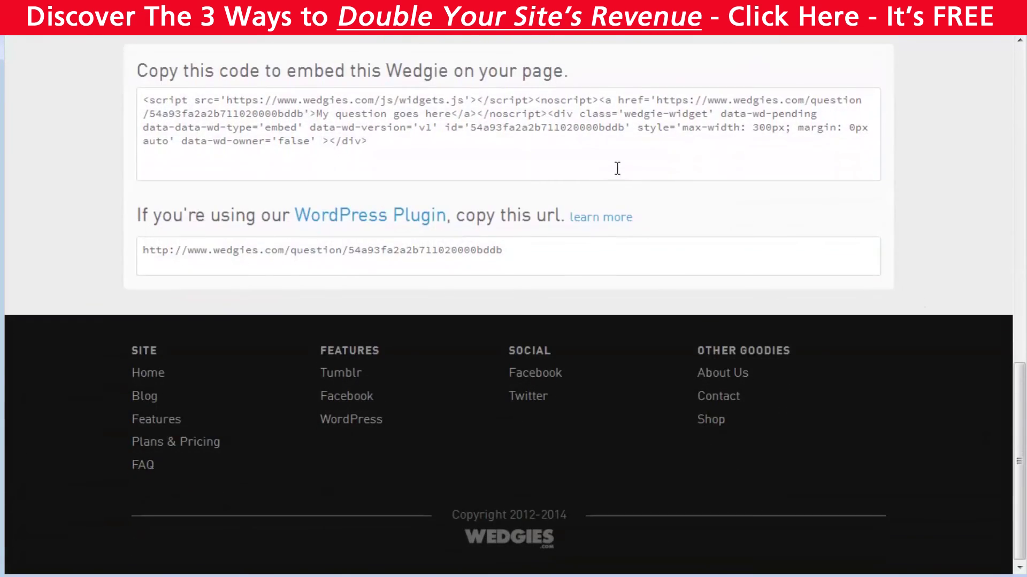
scroll(617, 169, "up", 3)
left_click(427, 336)
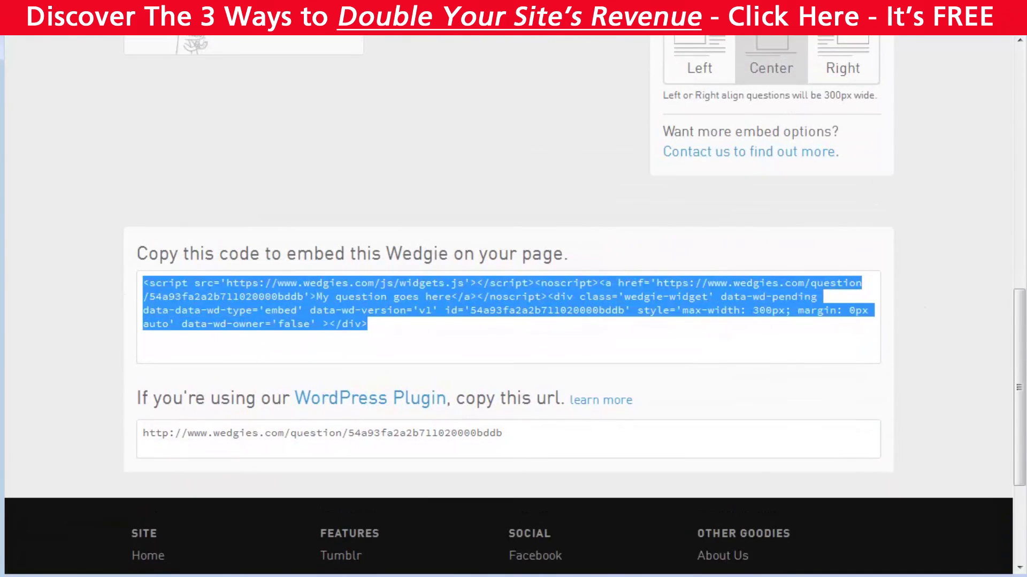
right_click(204, 293)
left_click(258, 347)
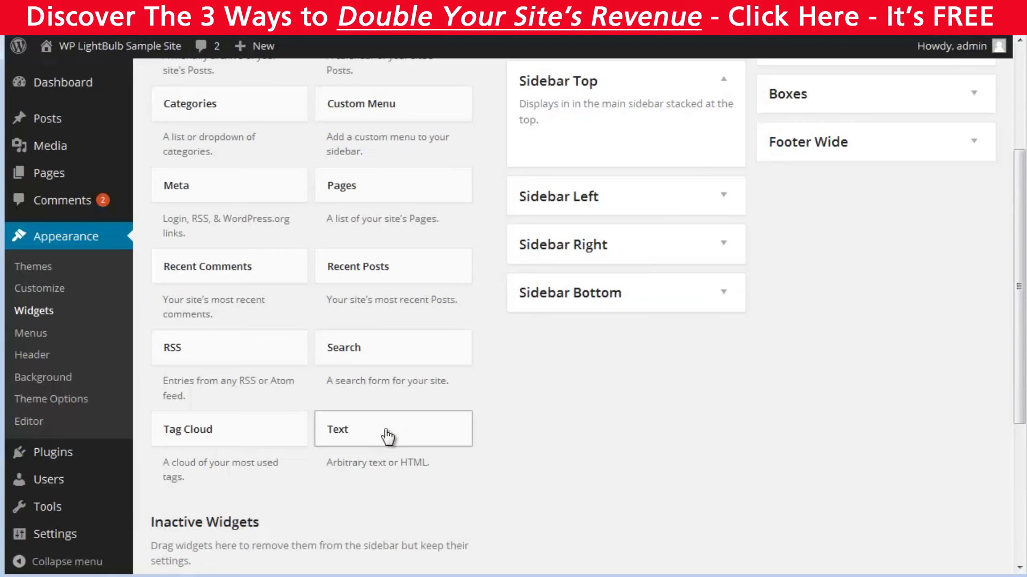
left_click_drag(387, 436, 596, 236)
Paste the Wedgies embed code into the Sidebar Top Text widget and copy the poll's URL.
right_click(588, 309)
left_click(614, 374)
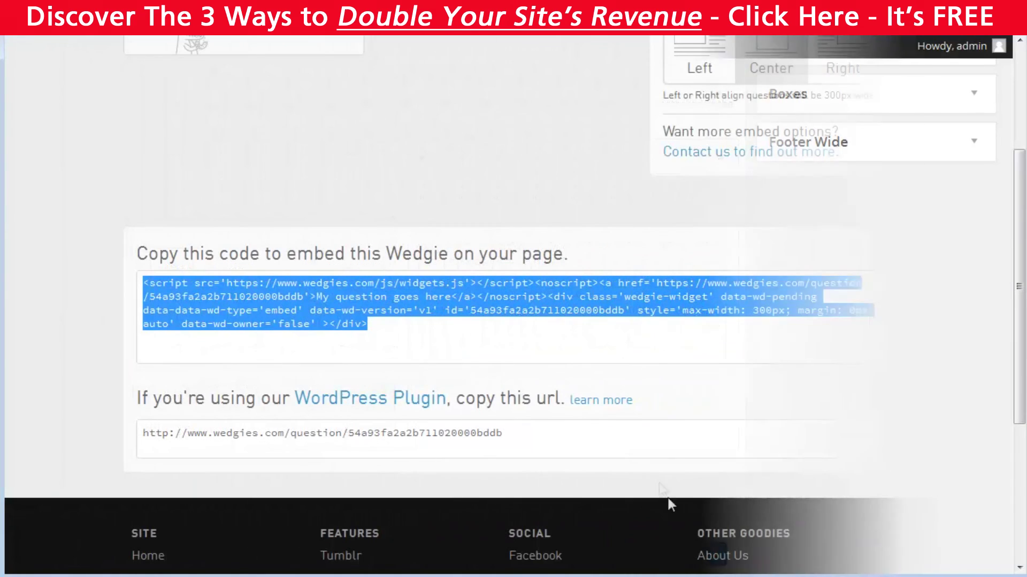
left_click_drag(573, 437, 91, 422)
right_click(247, 441)
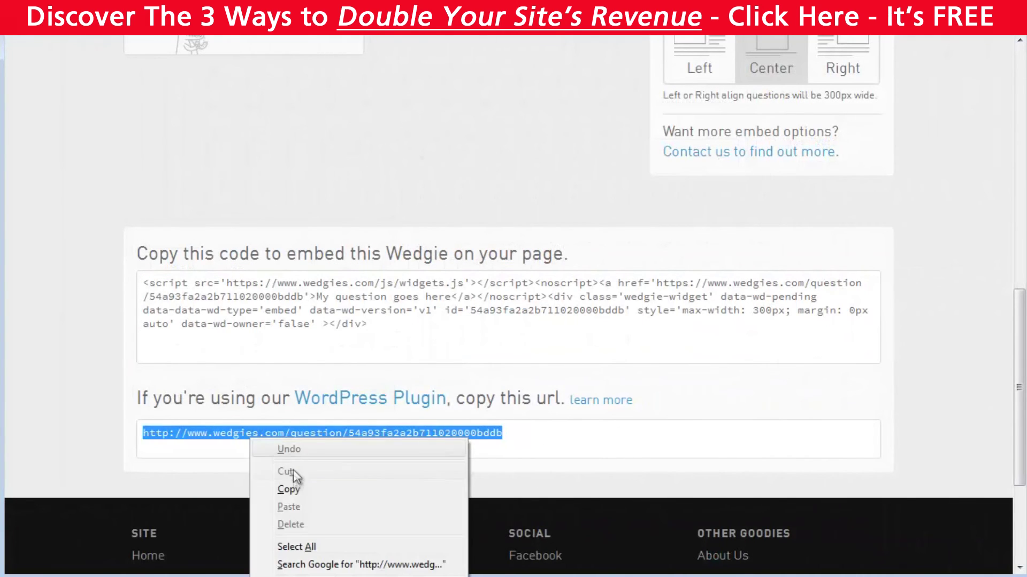
left_click(294, 487)
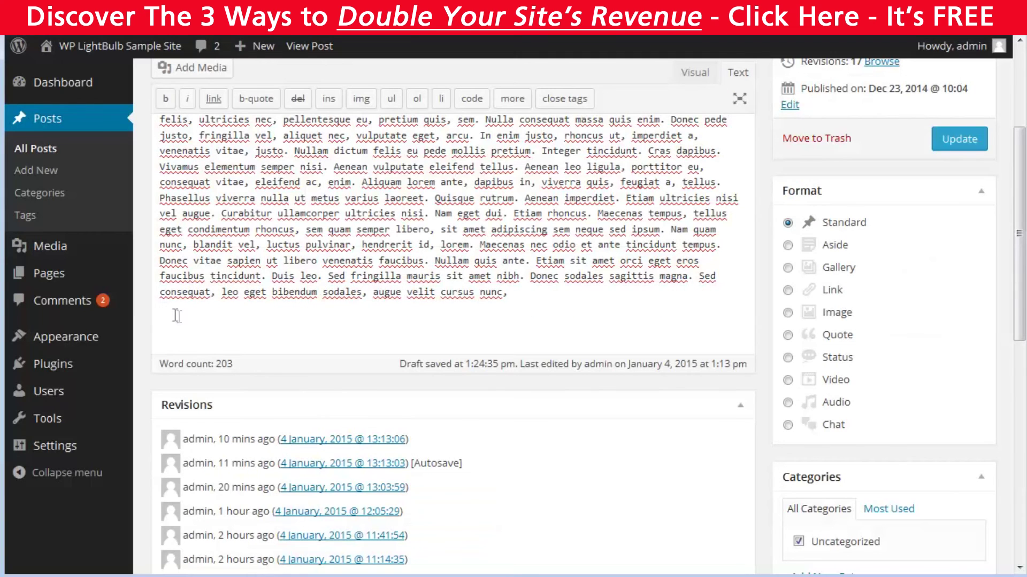
Add the Wedgies poll URL to the end of the Hello World 2 post and update it.
right_click(186, 316)
left_click(276, 389)
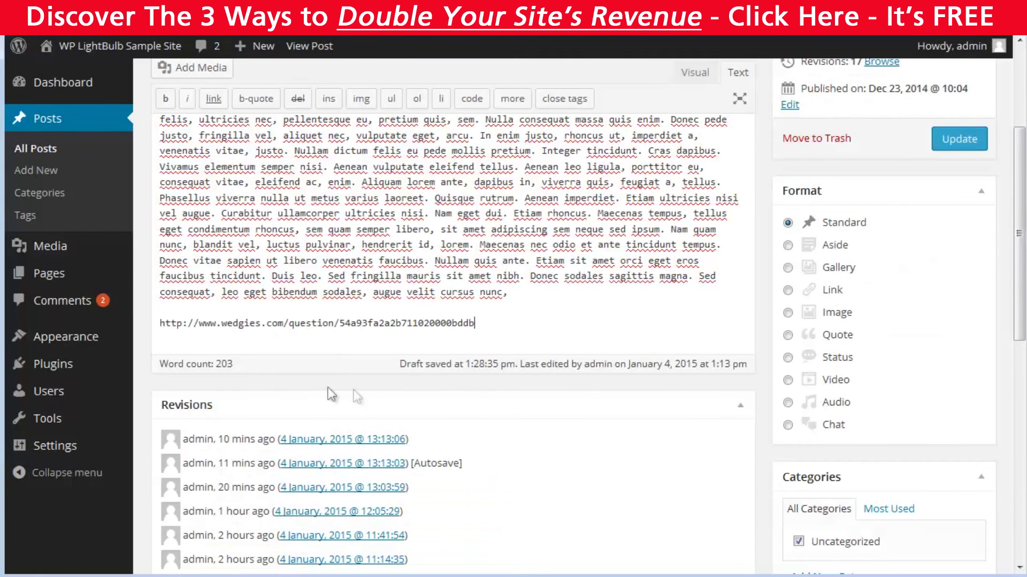
left_click(959, 138)
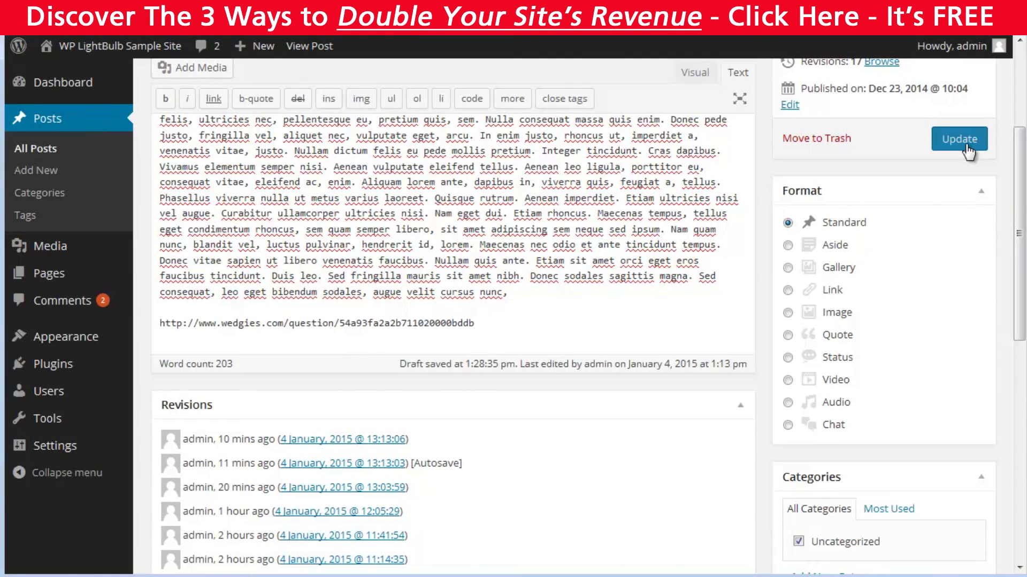